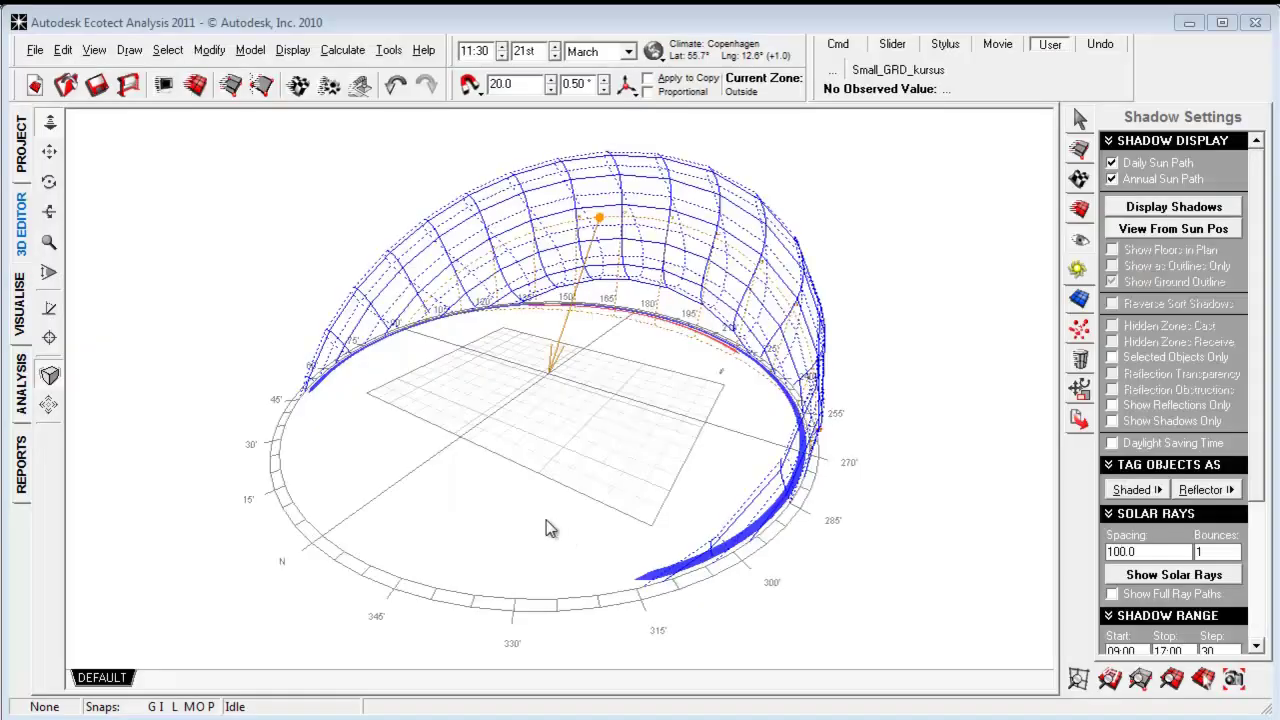
- Open the Tools menu in the Copenhagen sun-path model
{"action": "left_click", "coordinate": [389, 50]}
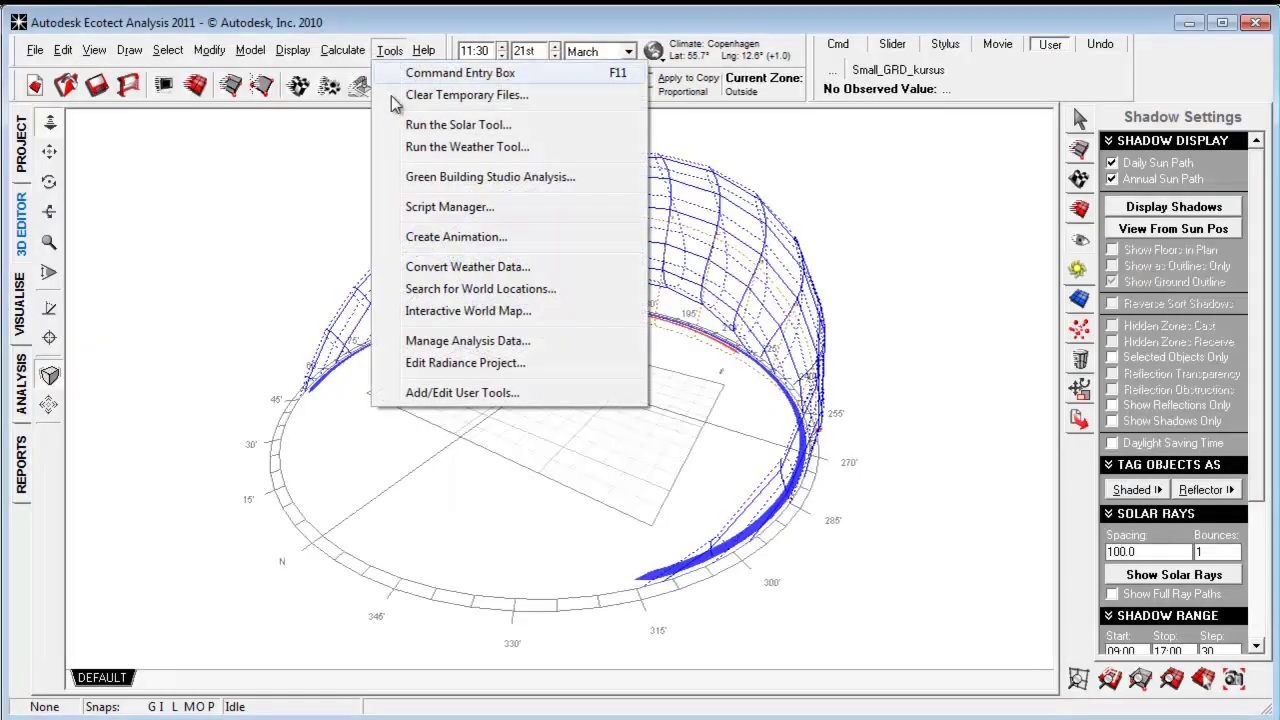
- Launch the Weather Tool with Copenhagen-Denmark.wea loaded in the stereographic diagram
{"action": "left_click", "coordinate": [420, 146]}
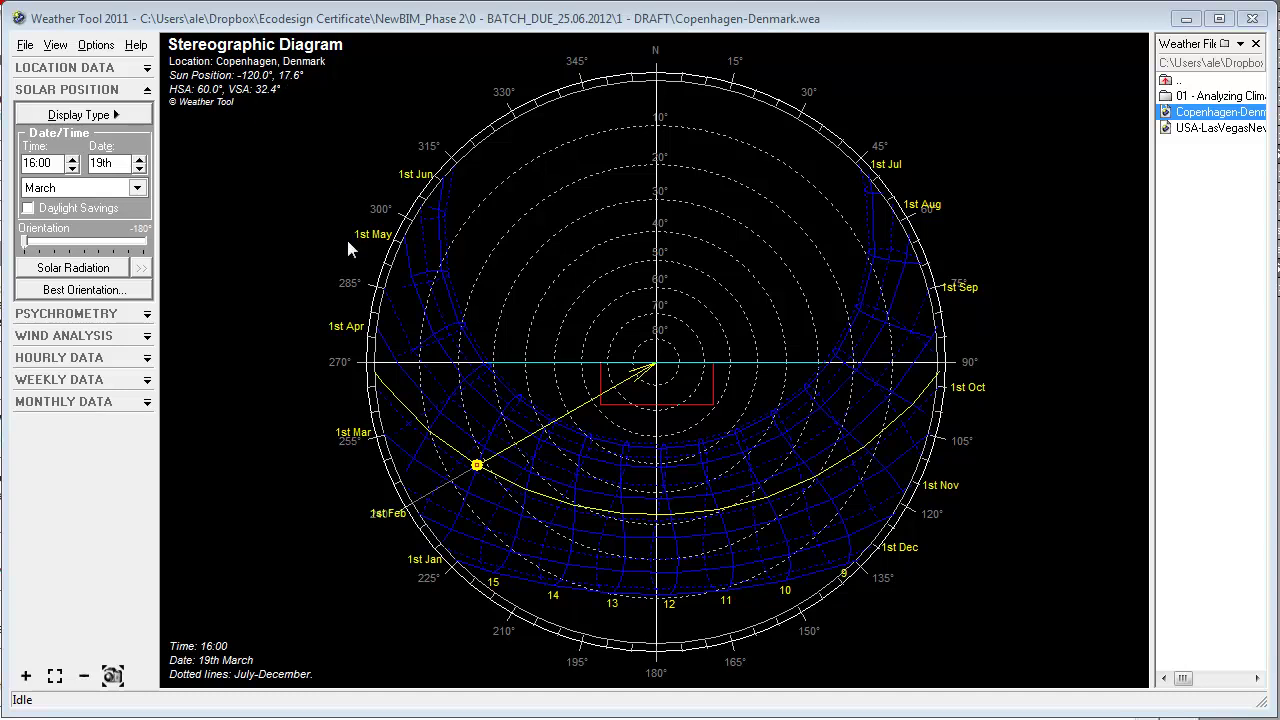
- Move the sun to 12 March 16:00, compare Las Vegas, then reload Copenhagen-Denmark.wea
{"action": "mouse_move", "coordinate": [478, 467]}
{"action": "left_mouse_down"}
{"action": "mouse_move", "coordinate": [637, 595]}
{"action": "mouse_move", "coordinate": [818, 568]}
{"action": "mouse_move", "coordinate": [828, 487]}
{"action": "mouse_move", "coordinate": [656, 632]}
{"action": "mouse_move", "coordinate": [474, 480]}
{"action": "left_mouse_up"}
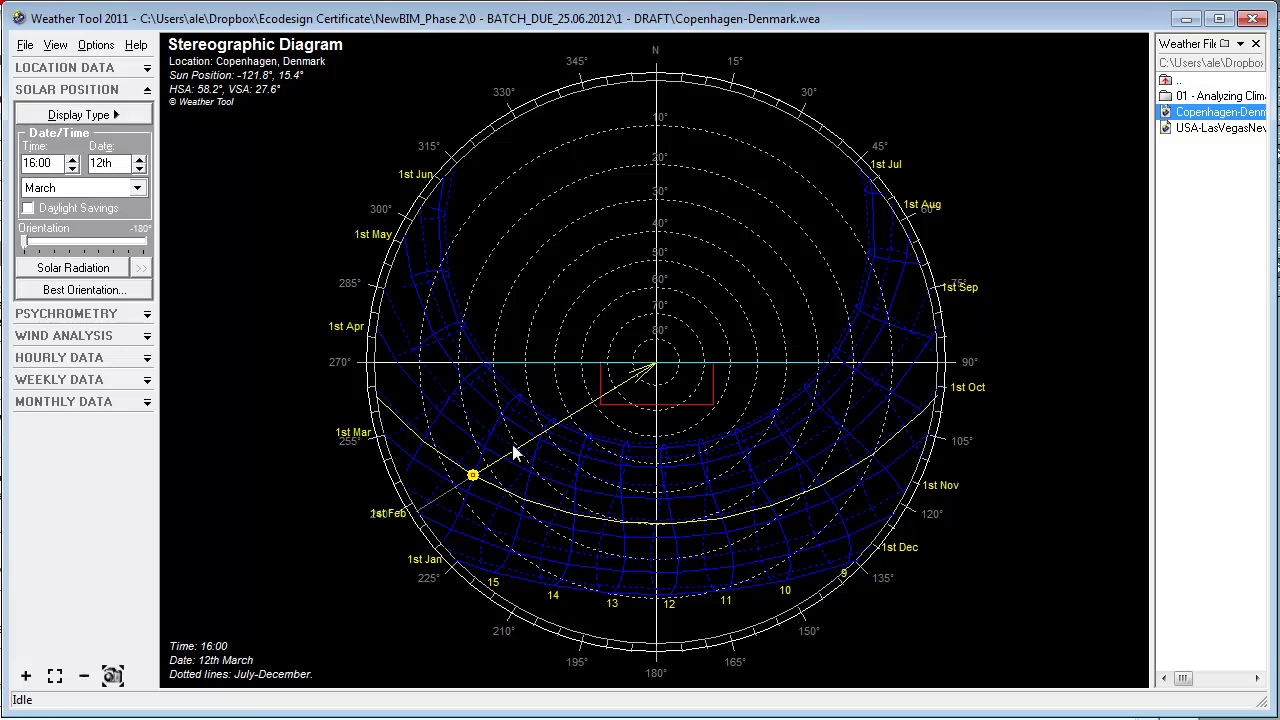
{"action": "left_click", "coordinate": [1218, 128]}
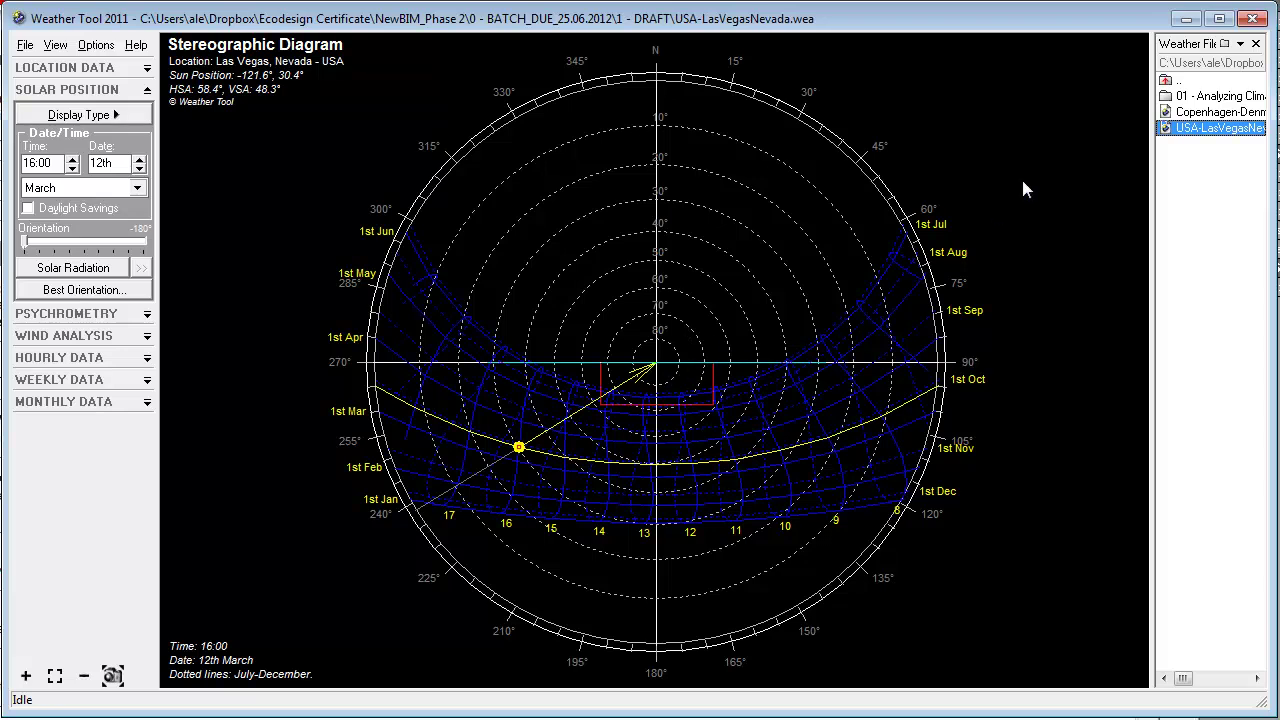
{"action": "left_click", "coordinate": [1200, 112]}
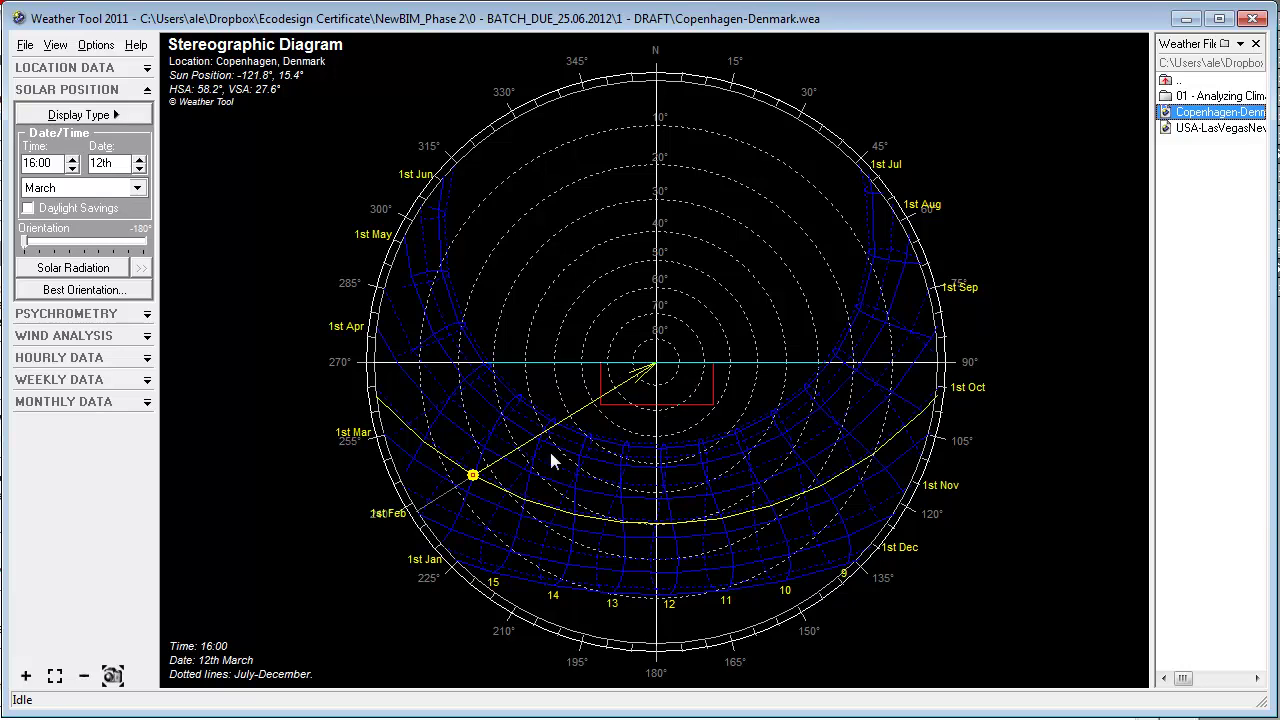
- Rotate the building outline, move the sun, and set the month to May
{"action": "left_click_drag", "start_coordinate": [26, 244], "coordinate": [40, 247]}
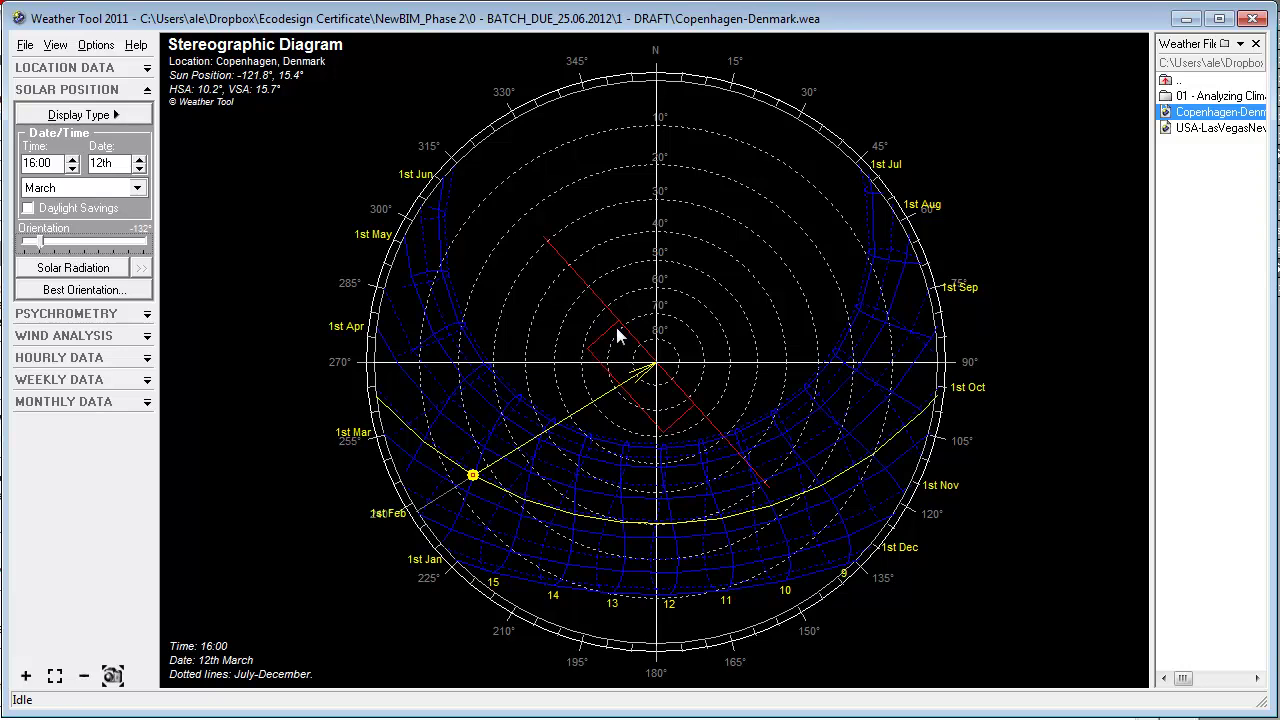
{"action": "left_click_drag", "start_coordinate": [472, 475], "coordinate": [778, 478]}
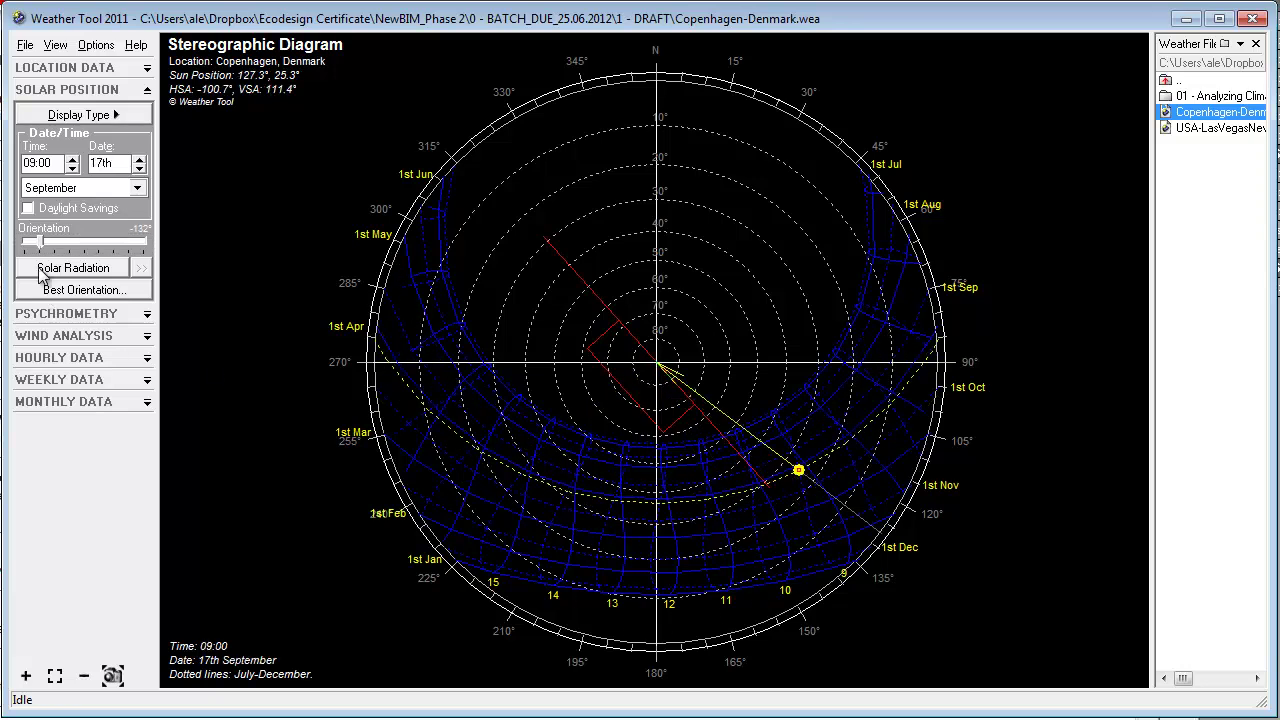
{"action": "left_click", "coordinate": [55, 190]}
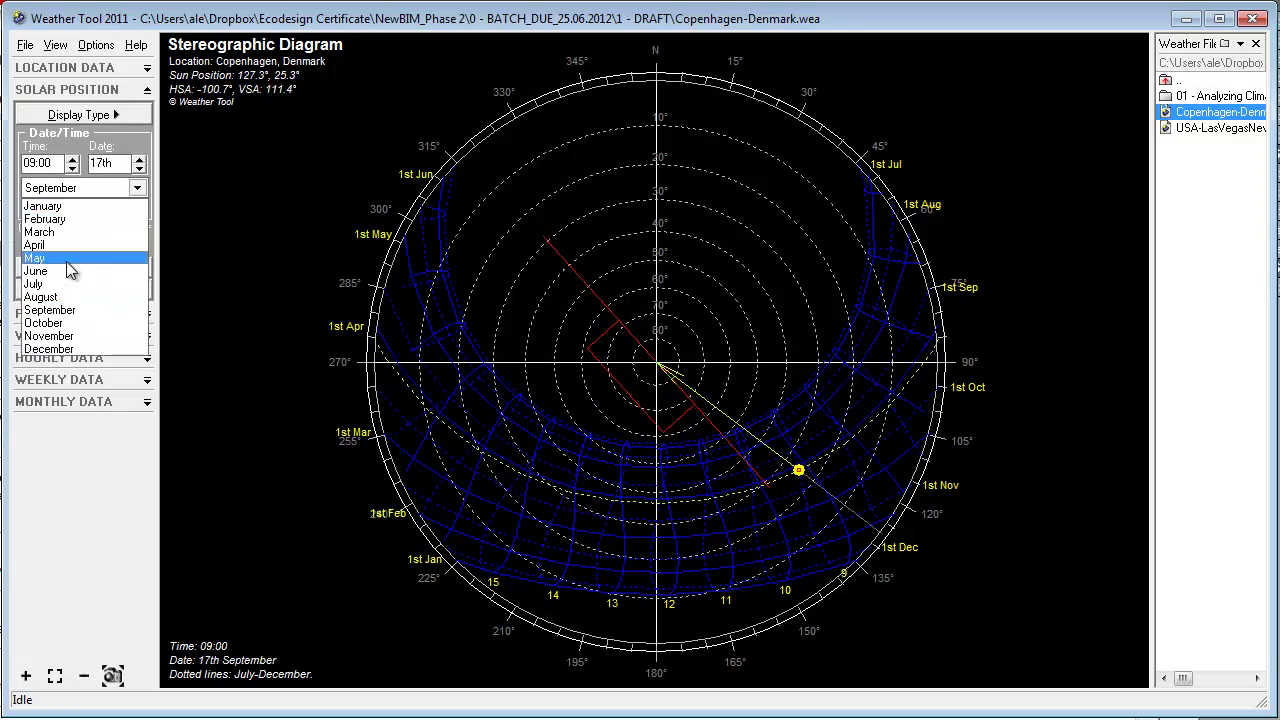
{"action": "left_click", "coordinate": [66, 250]}
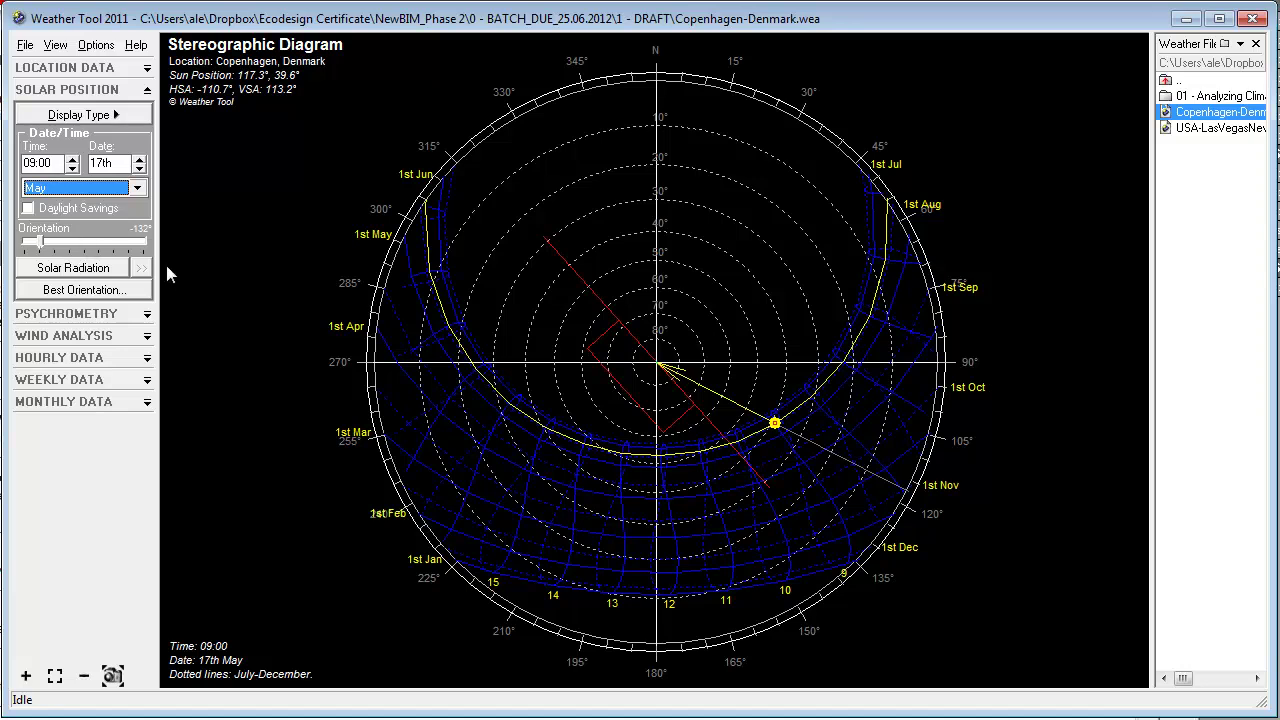
- View incident solar radiation at orientations 38° and -123°, then return to the sun path
{"action": "left_click", "coordinate": [78, 270]}
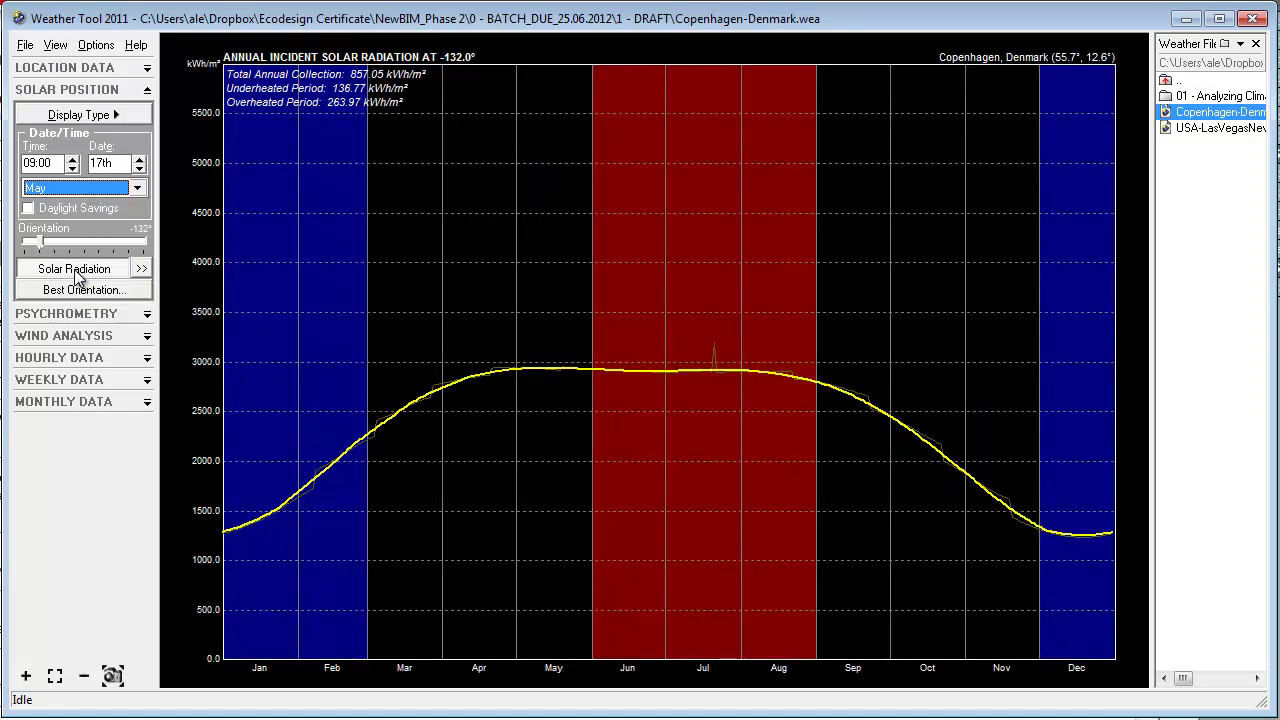
{"action": "left_click_drag", "start_coordinate": [40, 242], "coordinate": [97, 248]}
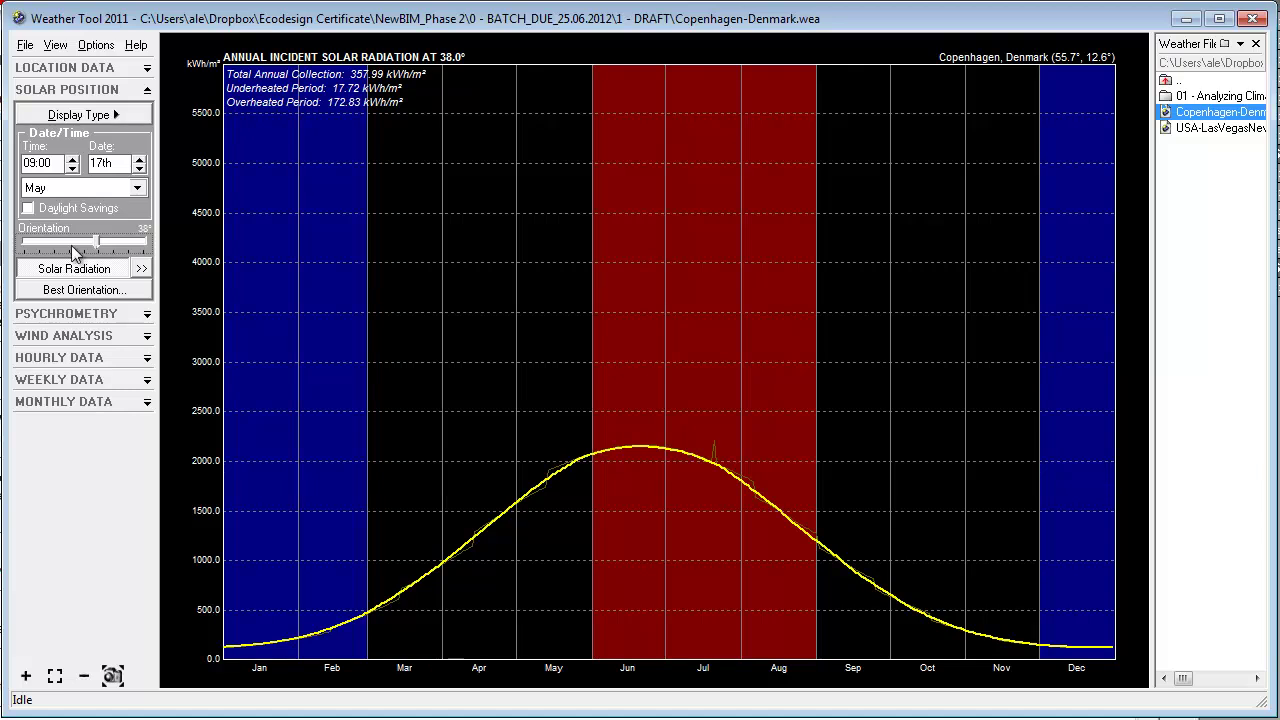
{"action": "left_click_drag", "start_coordinate": [100, 246], "coordinate": [44, 244]}
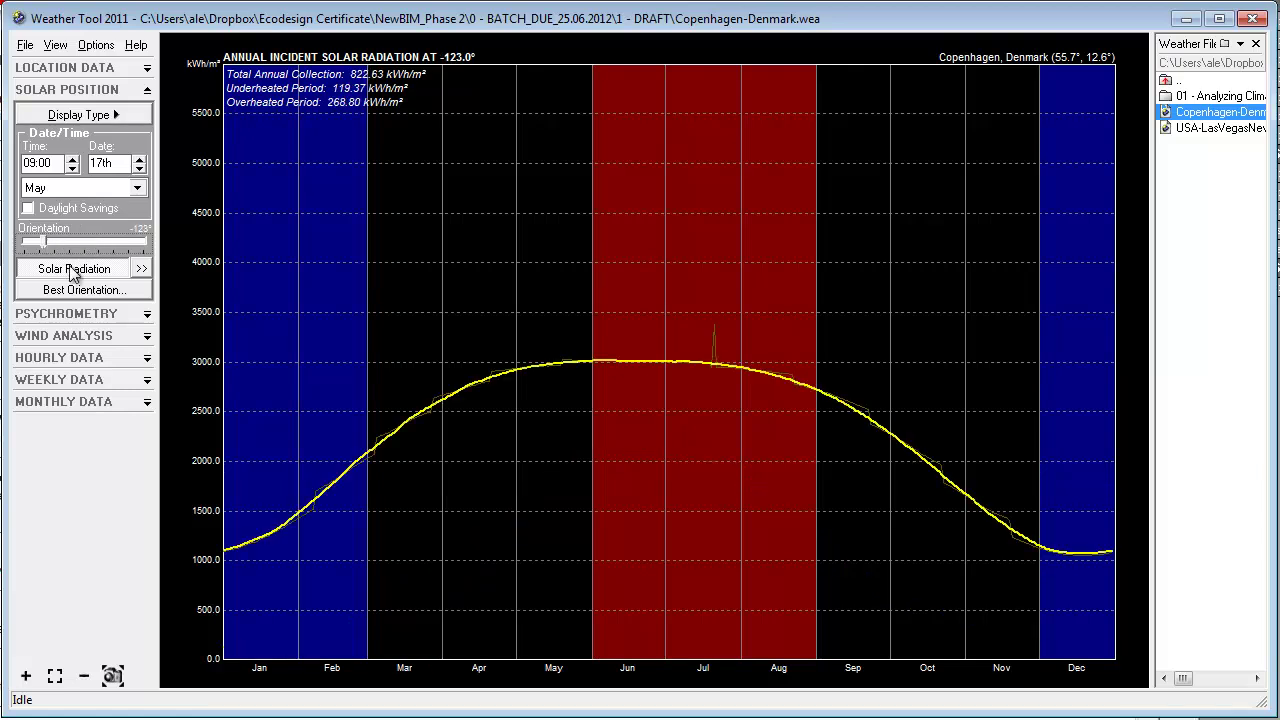
{"action": "left_click", "coordinate": [72, 270]}
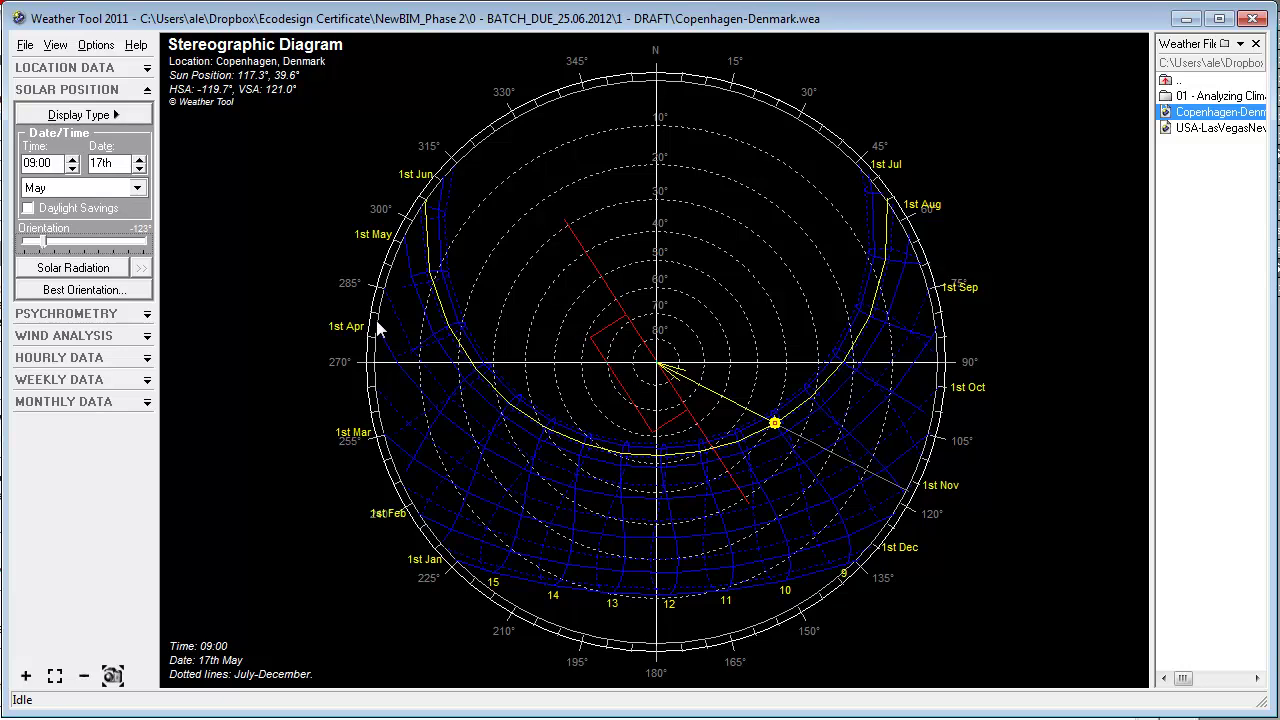
- Calculate the optimum orientation using the default hottest and coldest months, giving 180°
{"action": "left_click", "coordinate": [108, 292]}
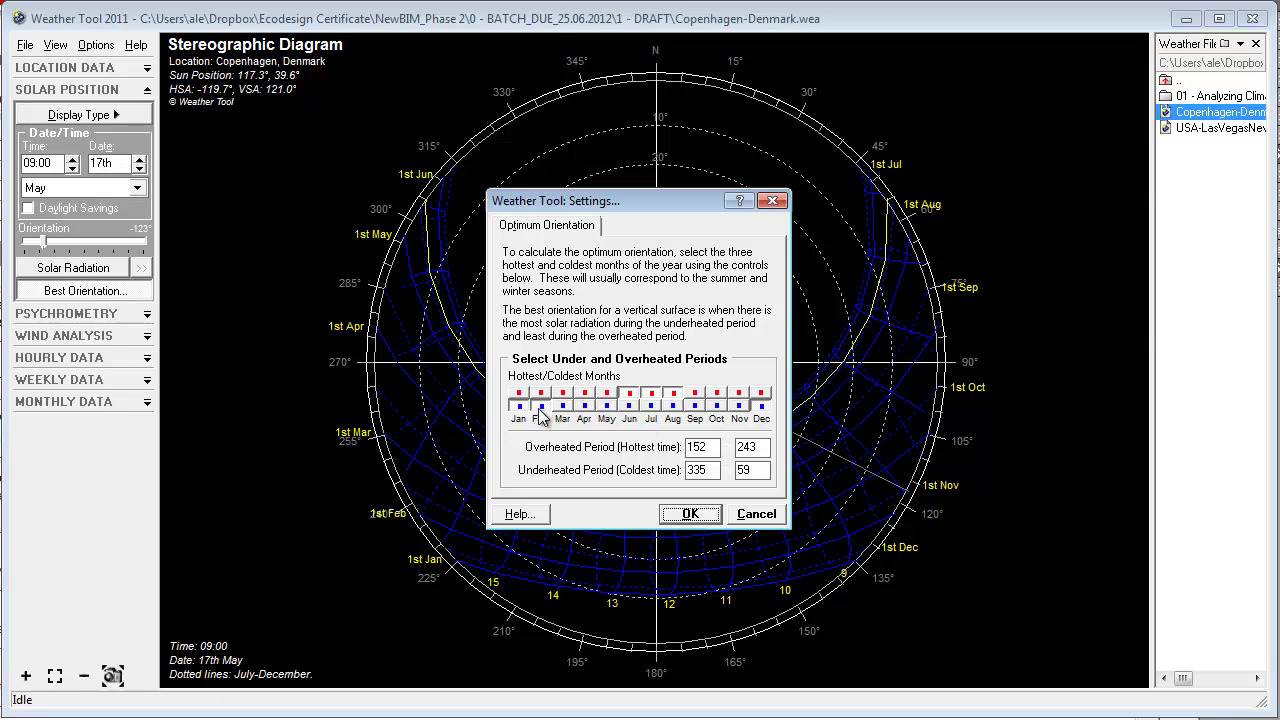
{"action": "left_click", "coordinate": [690, 514]}
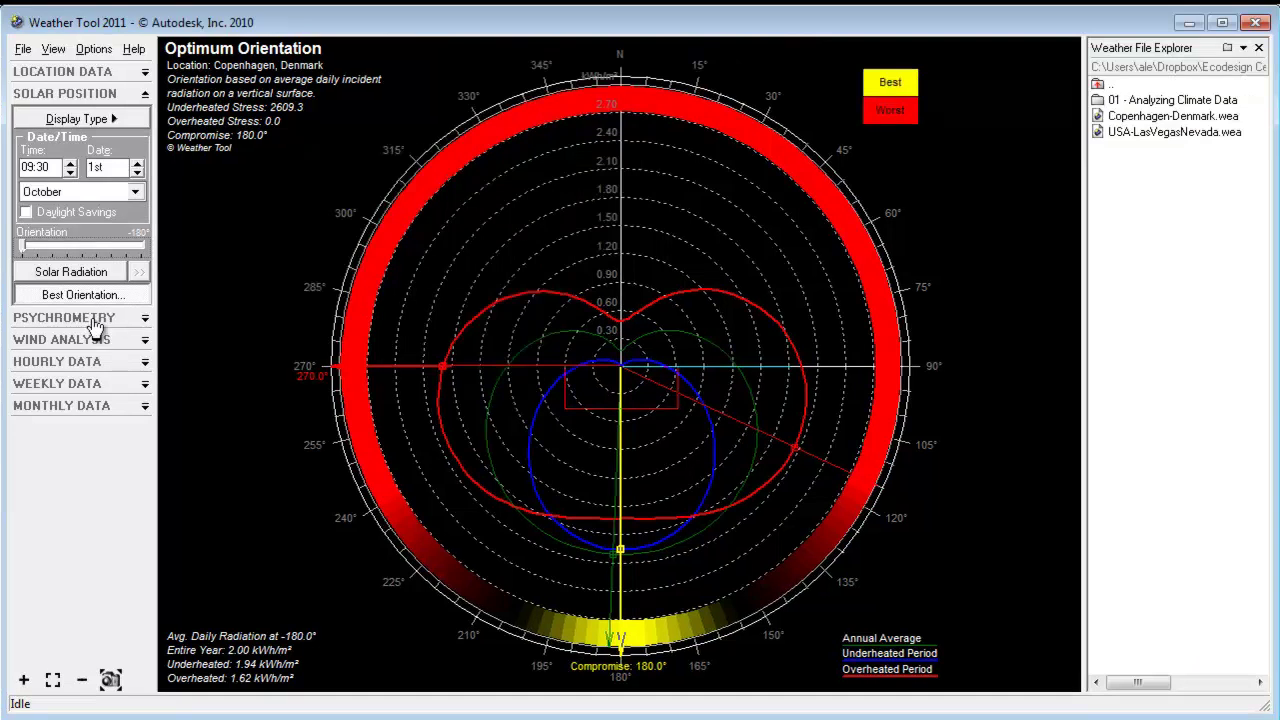
- Load Copenhagen-Denmark.wea into the psychrometric chart and set activity to sedentary
{"action": "left_click", "coordinate": [95, 320]}
{"action": "double_click", "coordinate": [1168, 118]}
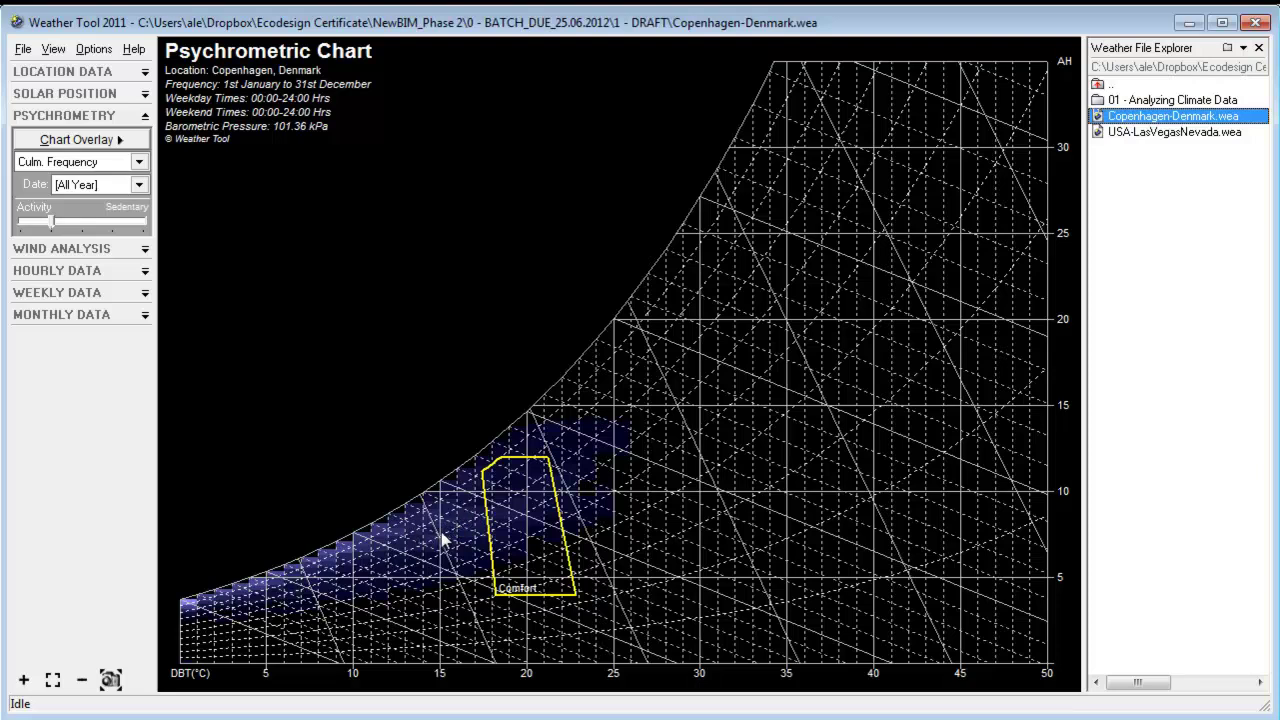
{"action": "mouse_move", "coordinate": [52, 222]}
{"action": "left_mouse_down"}
{"action": "mouse_move", "coordinate": [83, 222]}
{"action": "mouse_move", "coordinate": [28, 222]}
{"action": "mouse_move", "coordinate": [64, 226]}
{"action": "left_mouse_up"}
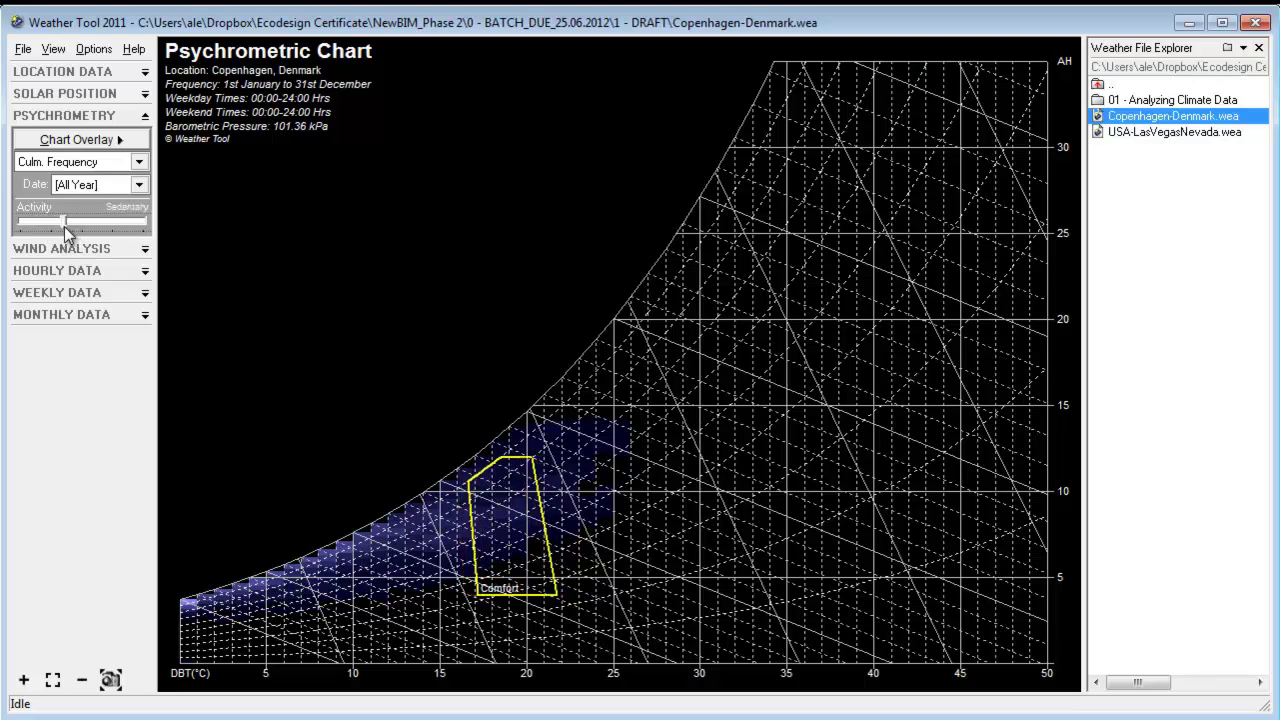
- Run a combined passive analysis with night-purge and evaporative cooling, from 08:00
{"action": "right_click", "coordinate": [461, 299]}
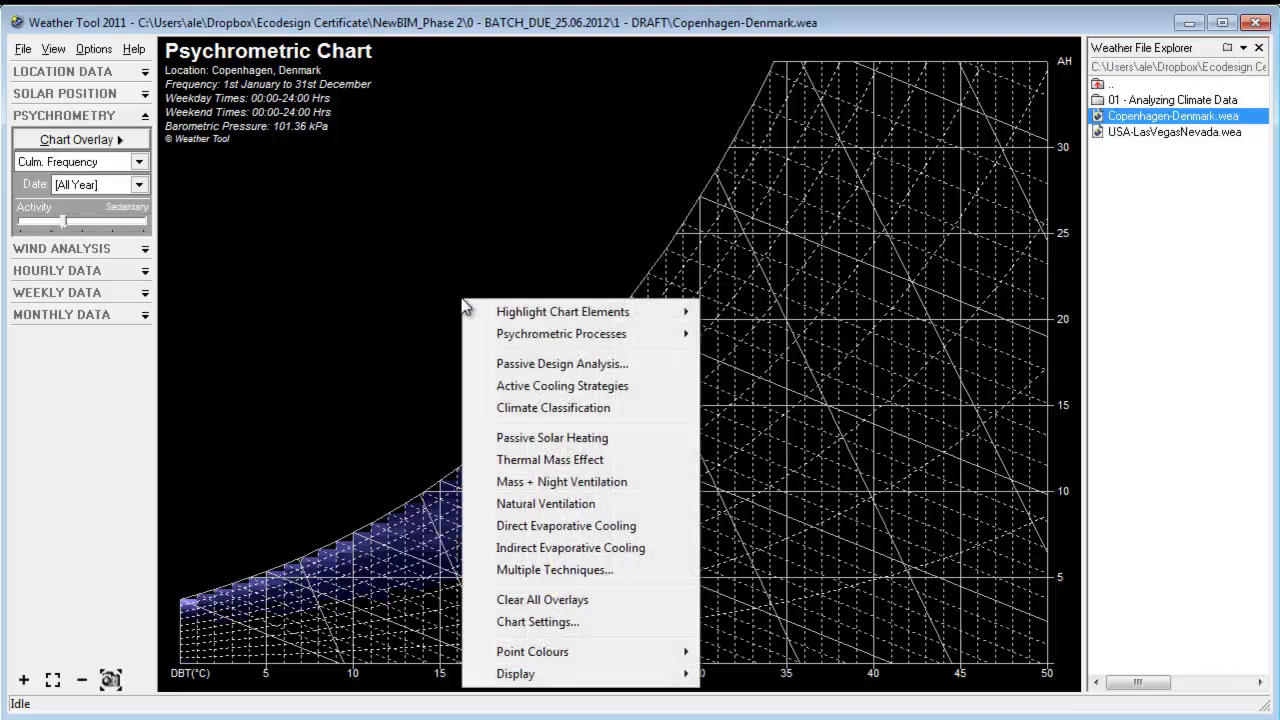
{"action": "left_click", "coordinate": [561, 372]}
{"action": "left_click", "coordinate": [522, 322]}
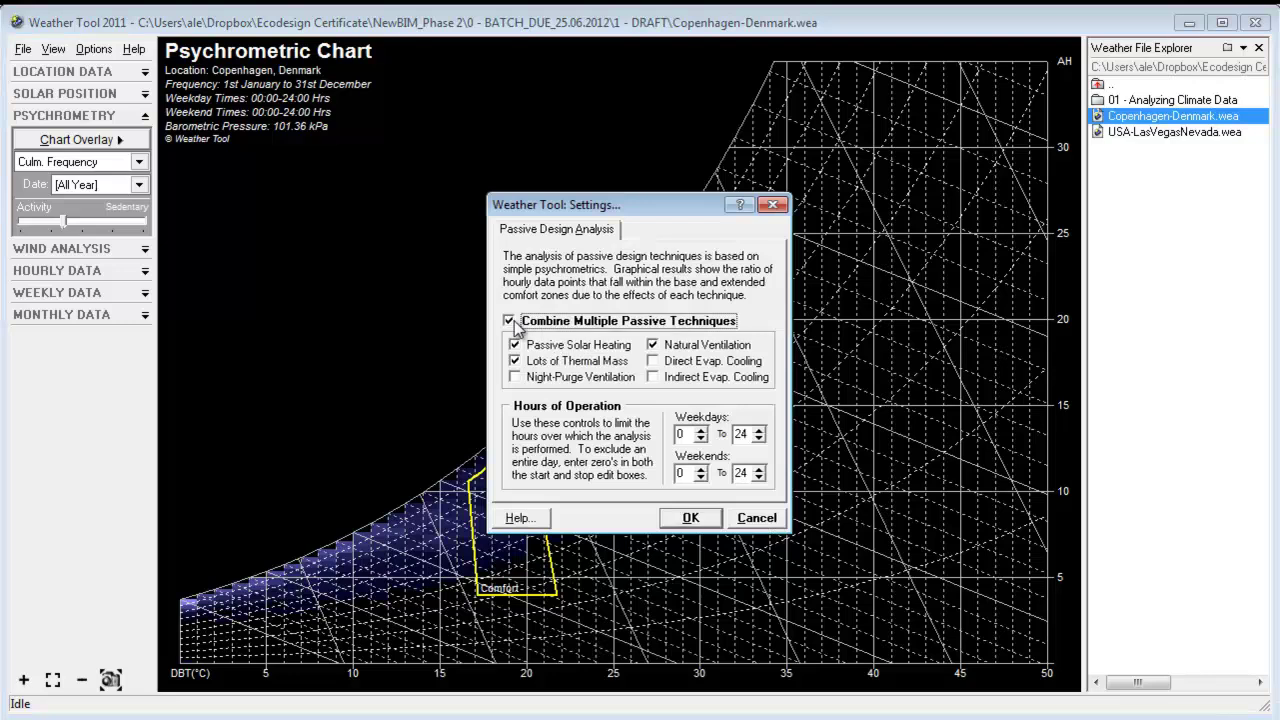
{"action": "left_click", "coordinate": [516, 378]}
{"action": "left_click", "coordinate": [655, 378]}
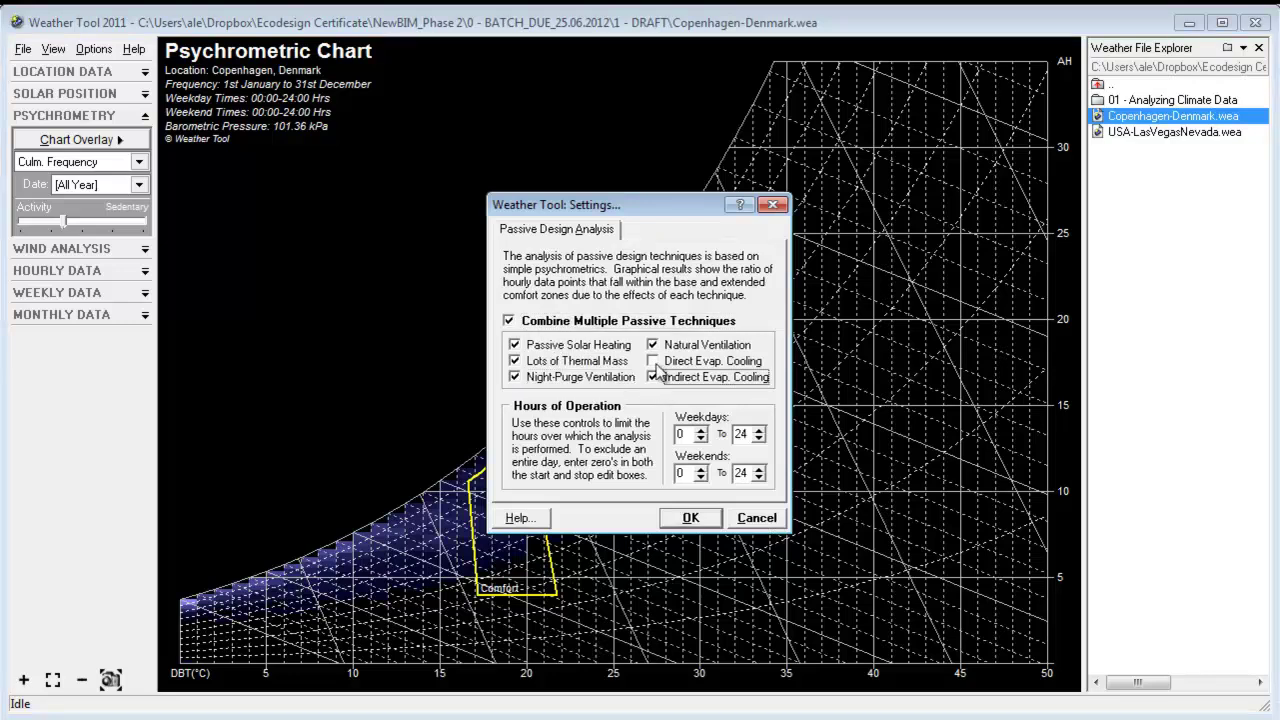
{"action": "left_click", "coordinate": [655, 362]}
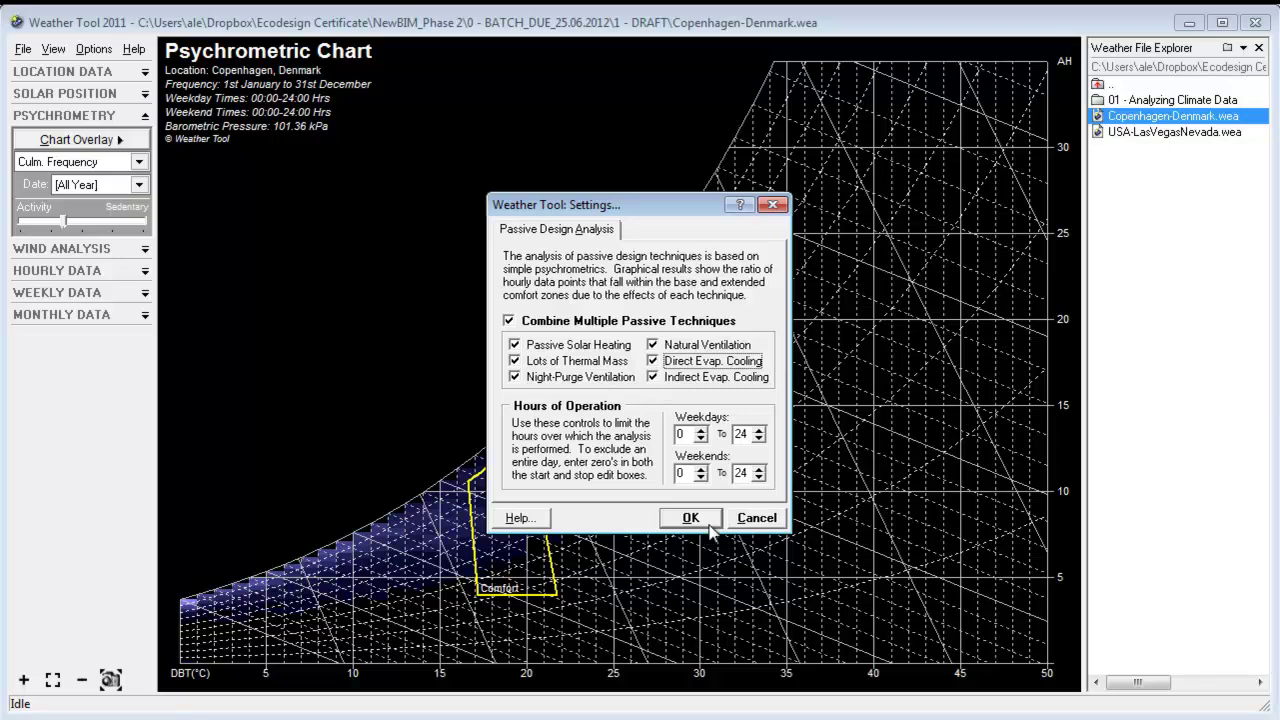
{"action": "key", "text": "Tab"}
{"action": "type", "text": "8"}
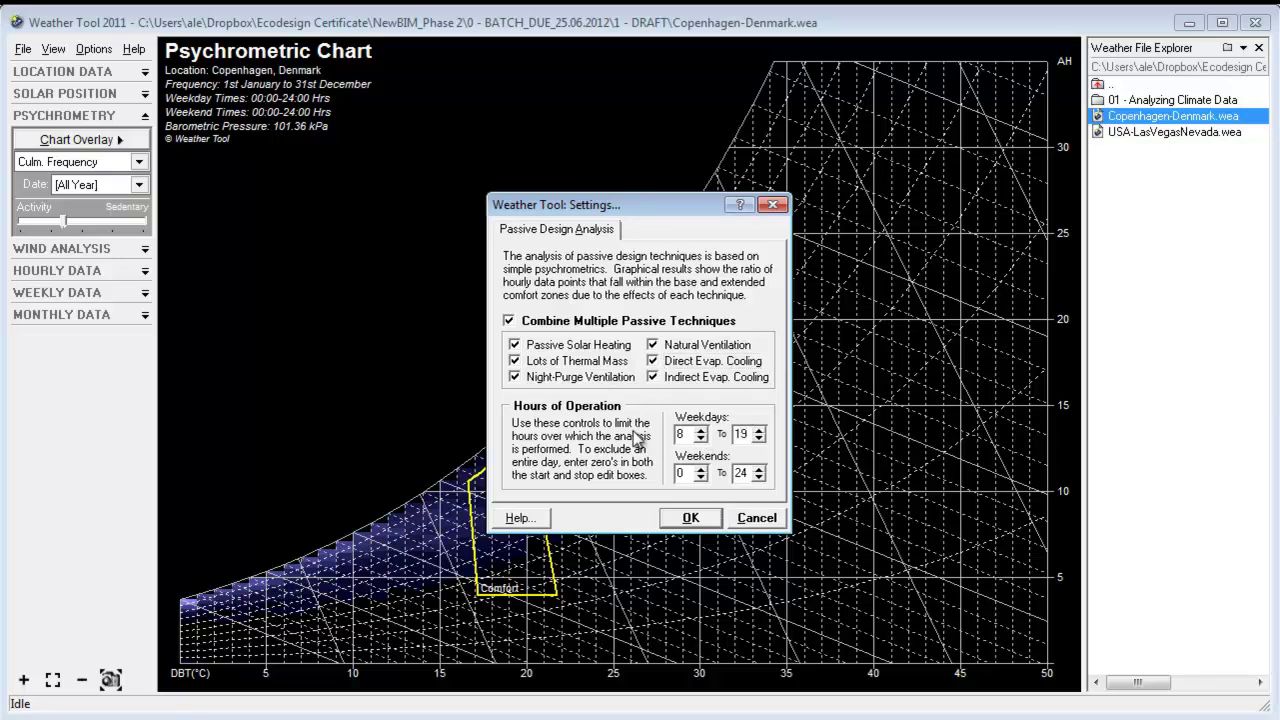
{"action": "left_click_drag", "start_coordinate": [750, 474], "coordinate": [637, 482]}
{"action": "left_click", "coordinate": [695, 517]}
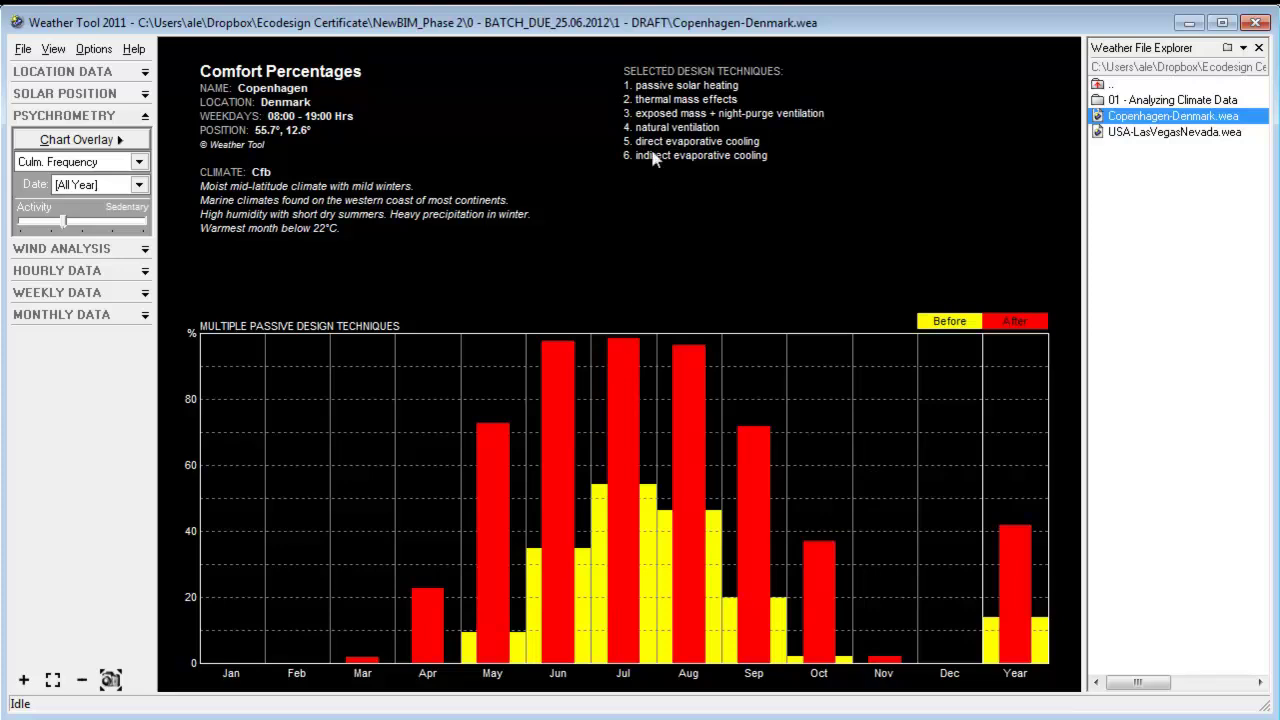
- Rerun the passive design analysis with only passive solar heating selected
{"action": "right_click", "coordinate": [528, 227]}
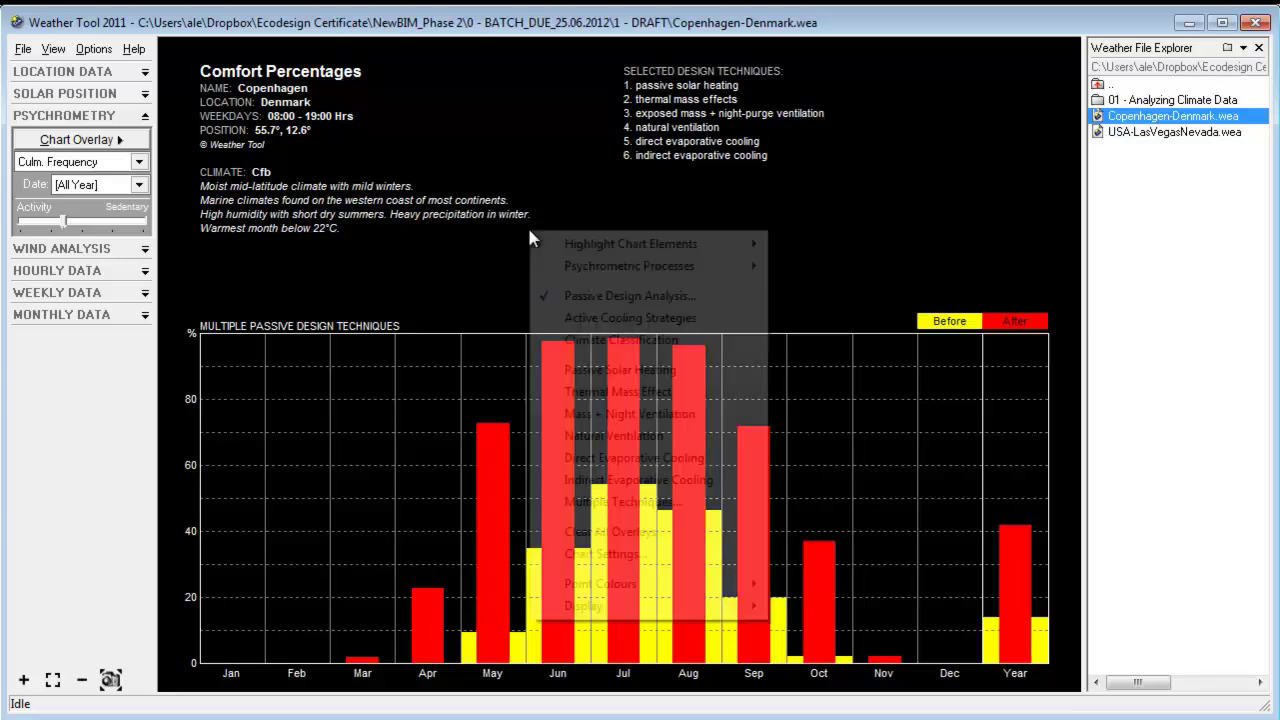
{"action": "left_click", "coordinate": [600, 297]}
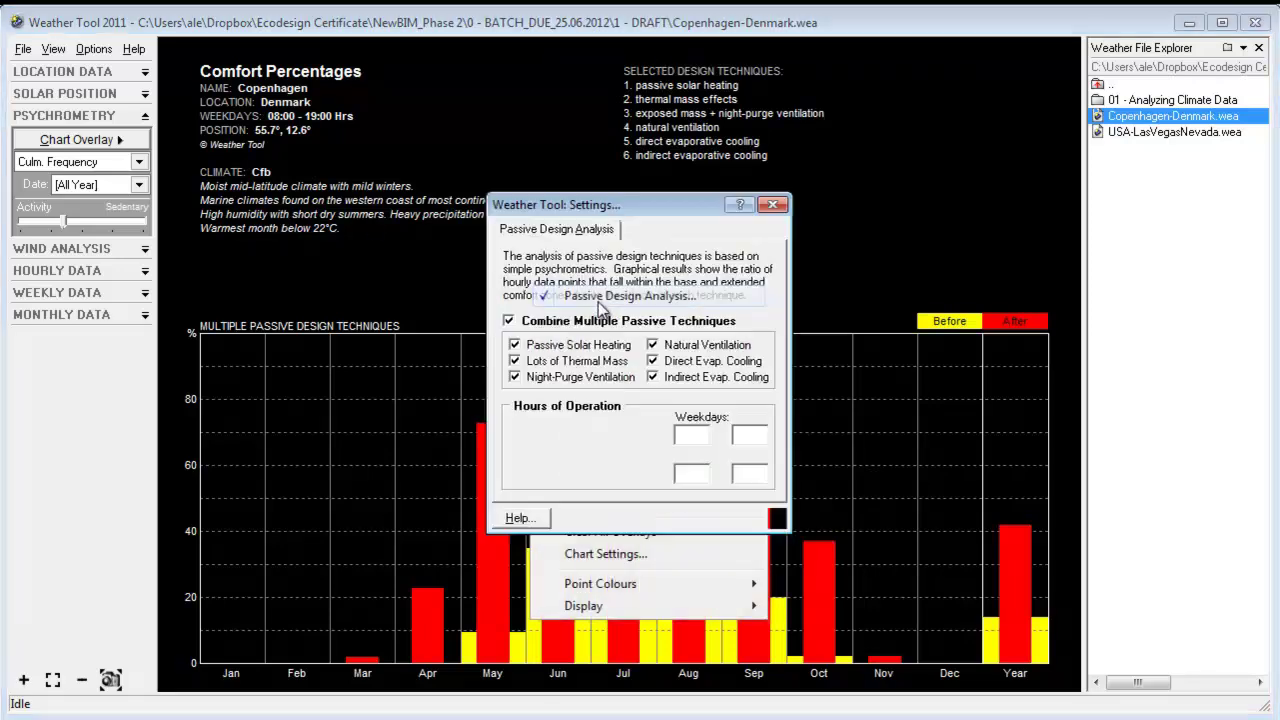
{"action": "left_click", "coordinate": [515, 361]}
{"action": "left_click", "coordinate": [515, 377]}
{"action": "left_click", "coordinate": [655, 377]}
{"action": "left_click", "coordinate": [655, 361]}
{"action": "left_click", "coordinate": [655, 345]}
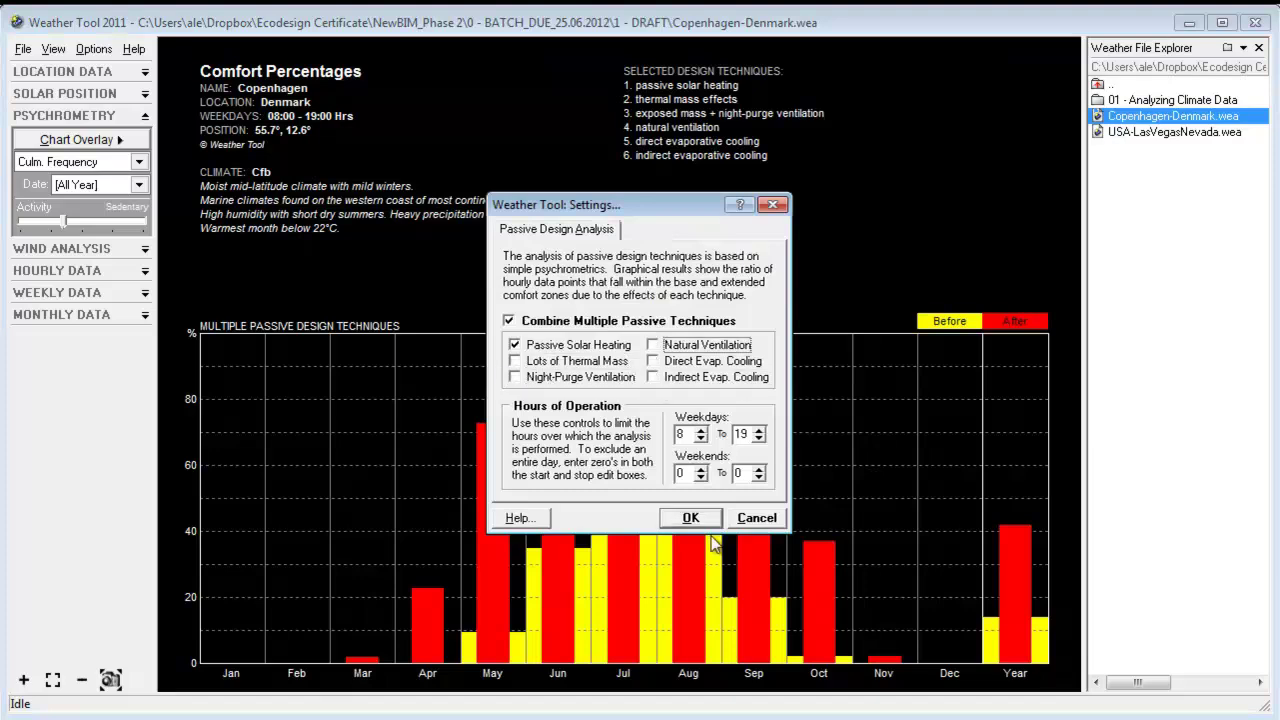
{"action": "left_click", "coordinate": [690, 518]}
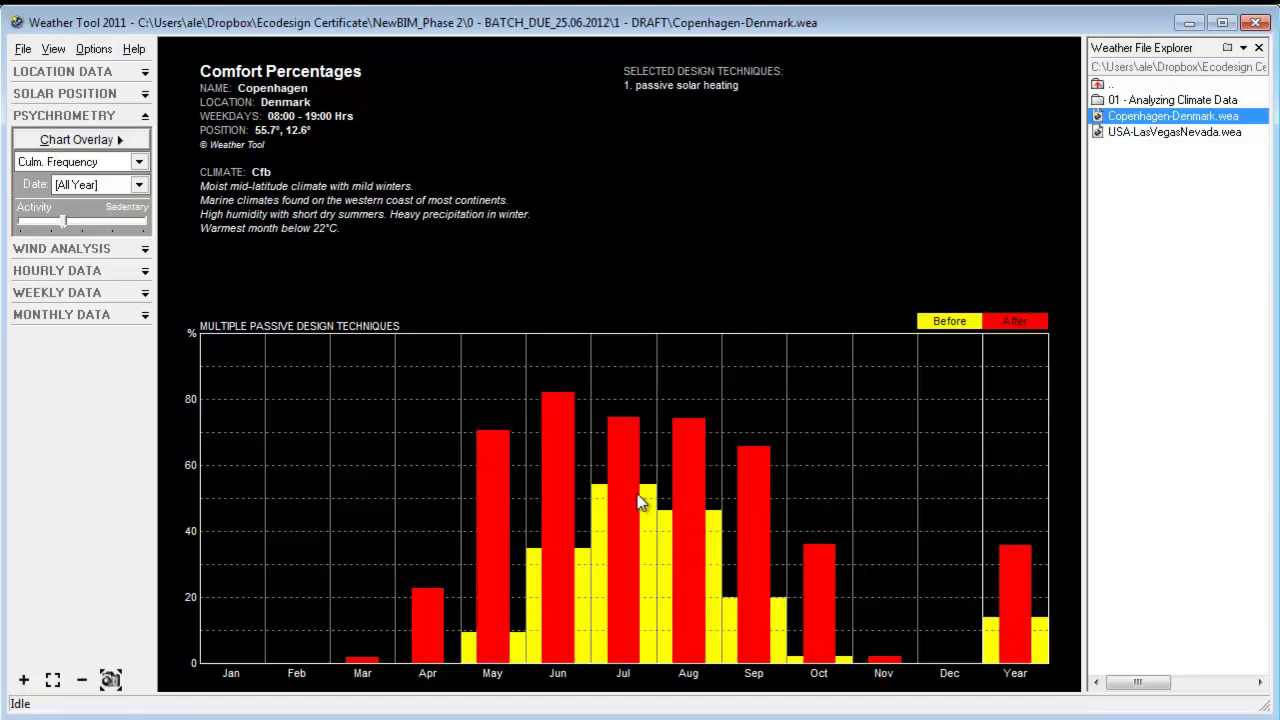
- Show Copenhagen's monthly ranges on the psychrometric chart and adjust the activity level
{"action": "left_click", "coordinate": [78, 117]}
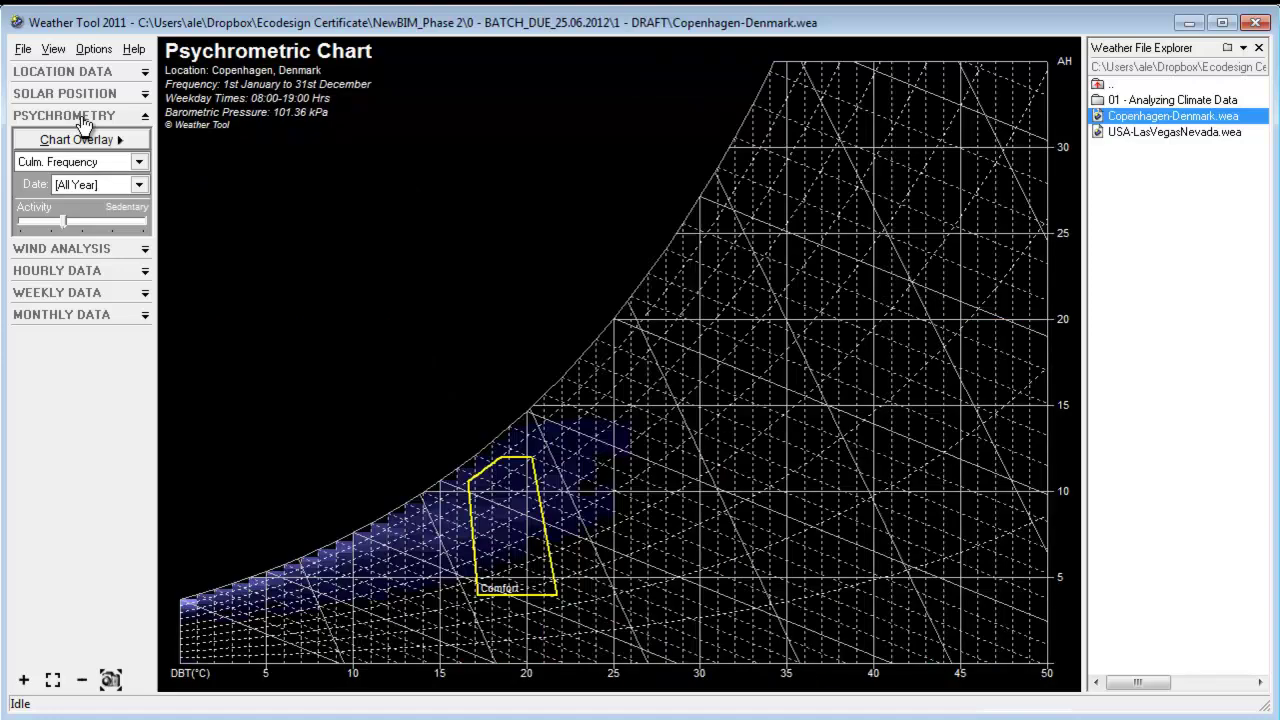
{"action": "right_click", "coordinate": [476, 330]}
{"action": "left_click", "coordinate": [139, 161]}
{"action": "left_click", "coordinate": [139, 161]}
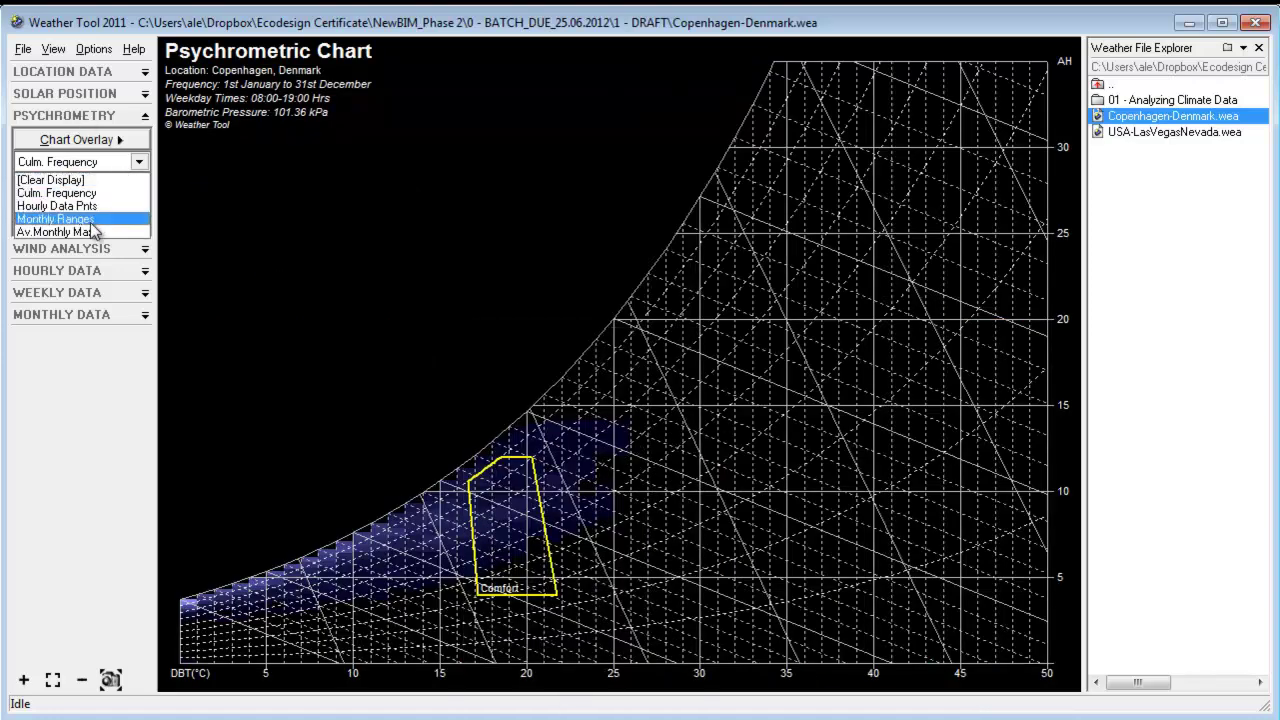
{"action": "left_click", "coordinate": [91, 222]}
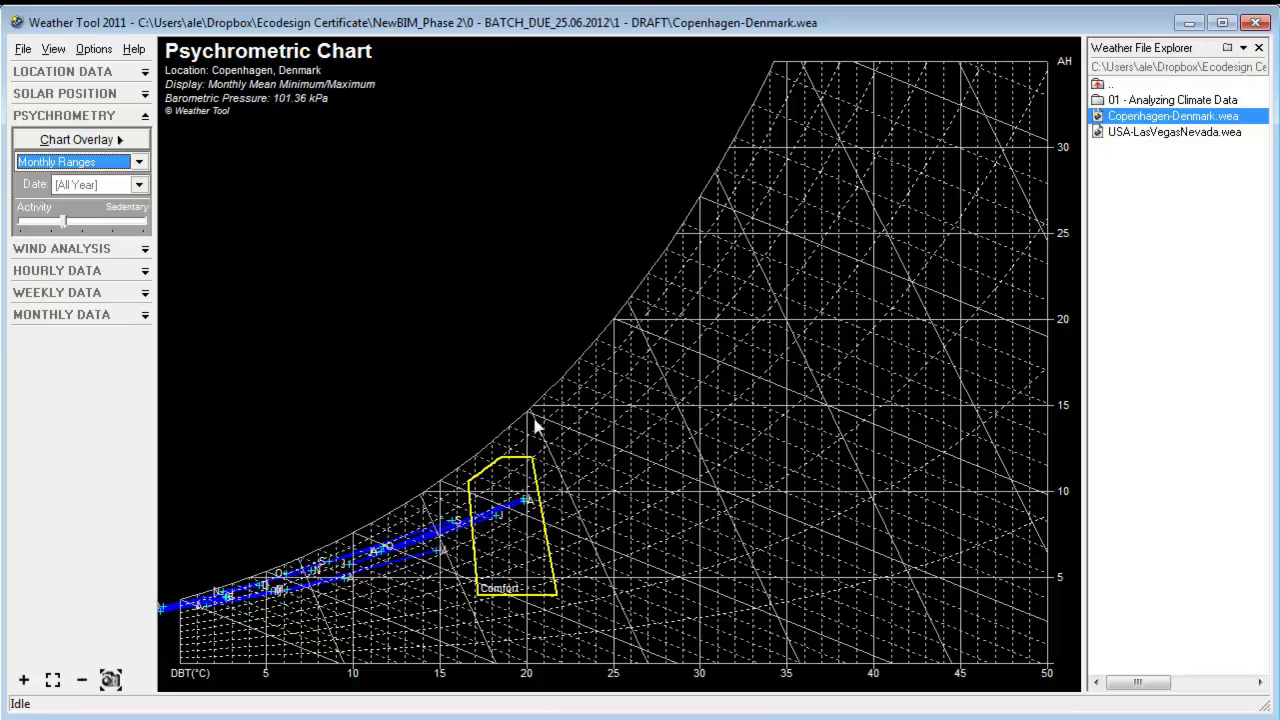
{"action": "left_click", "coordinate": [69, 222]}
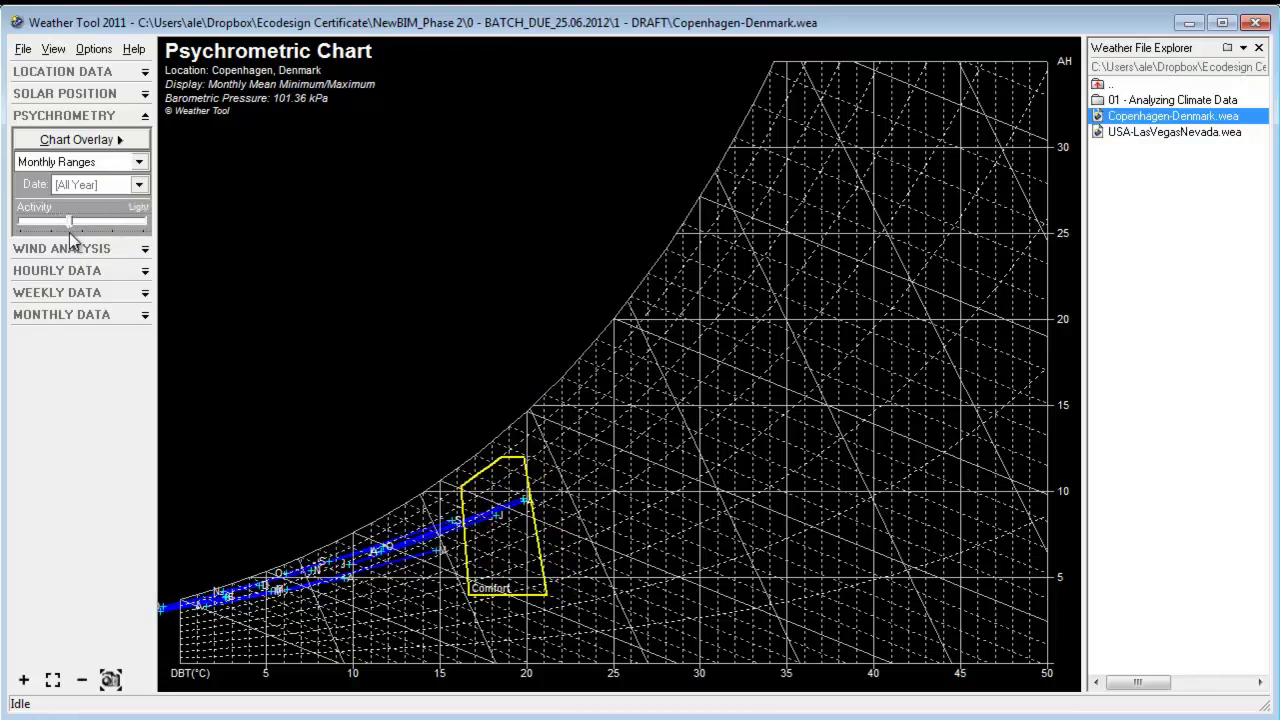
{"action": "left_click_drag", "start_coordinate": [70, 234], "coordinate": [40, 240]}
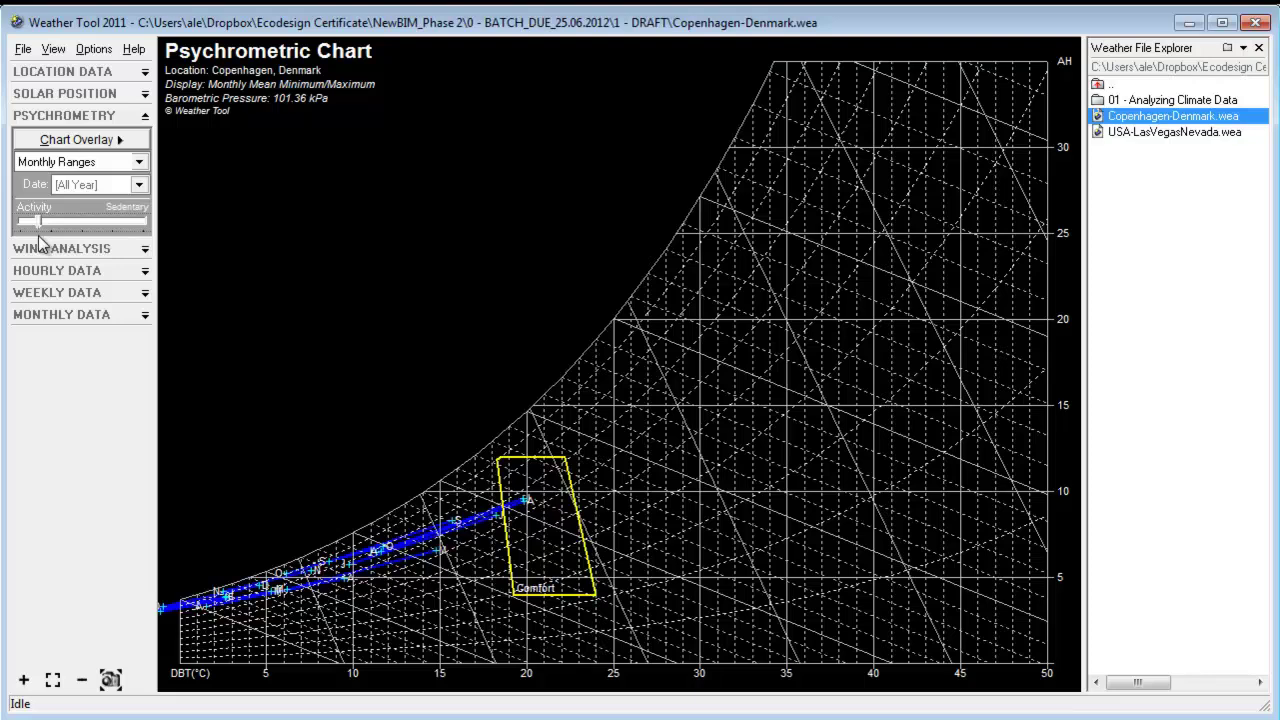
{"action": "left_click_drag", "start_coordinate": [40, 222], "coordinate": [44, 226]}
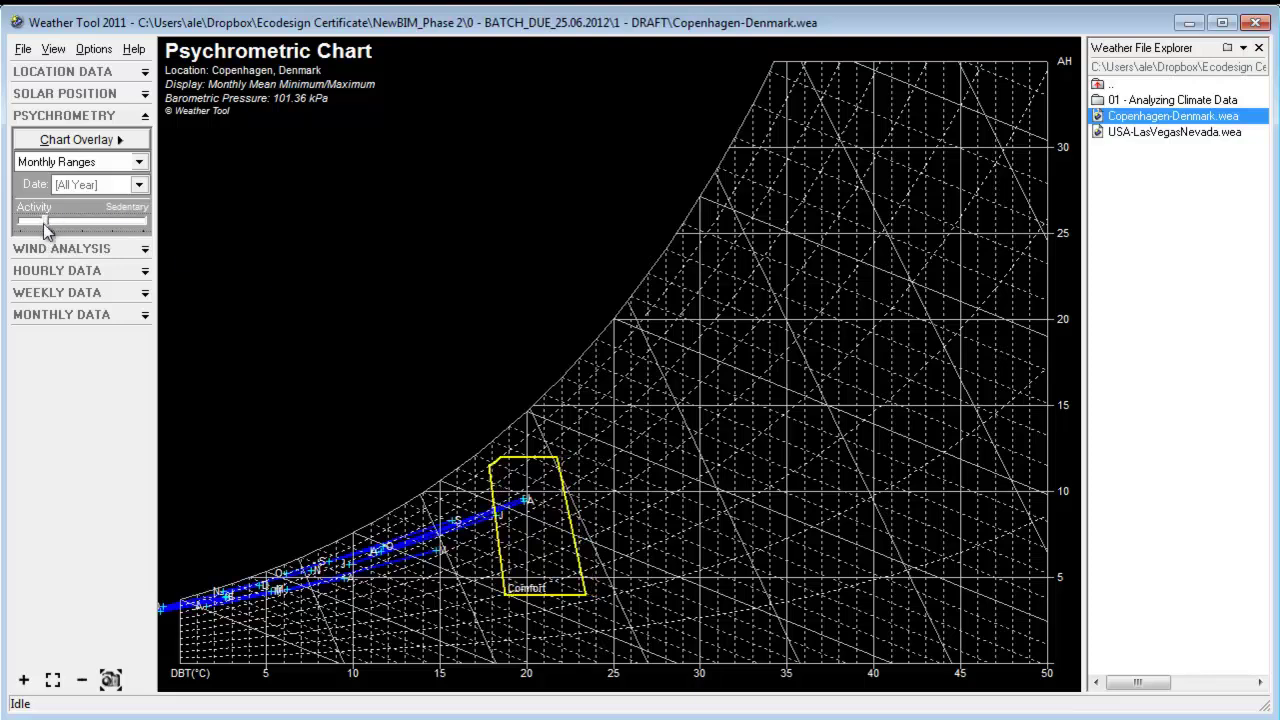
- Overlay the passive solar heating zone with 24% glazing ratio and higher insulation
{"action": "right_click", "coordinate": [426, 269]}
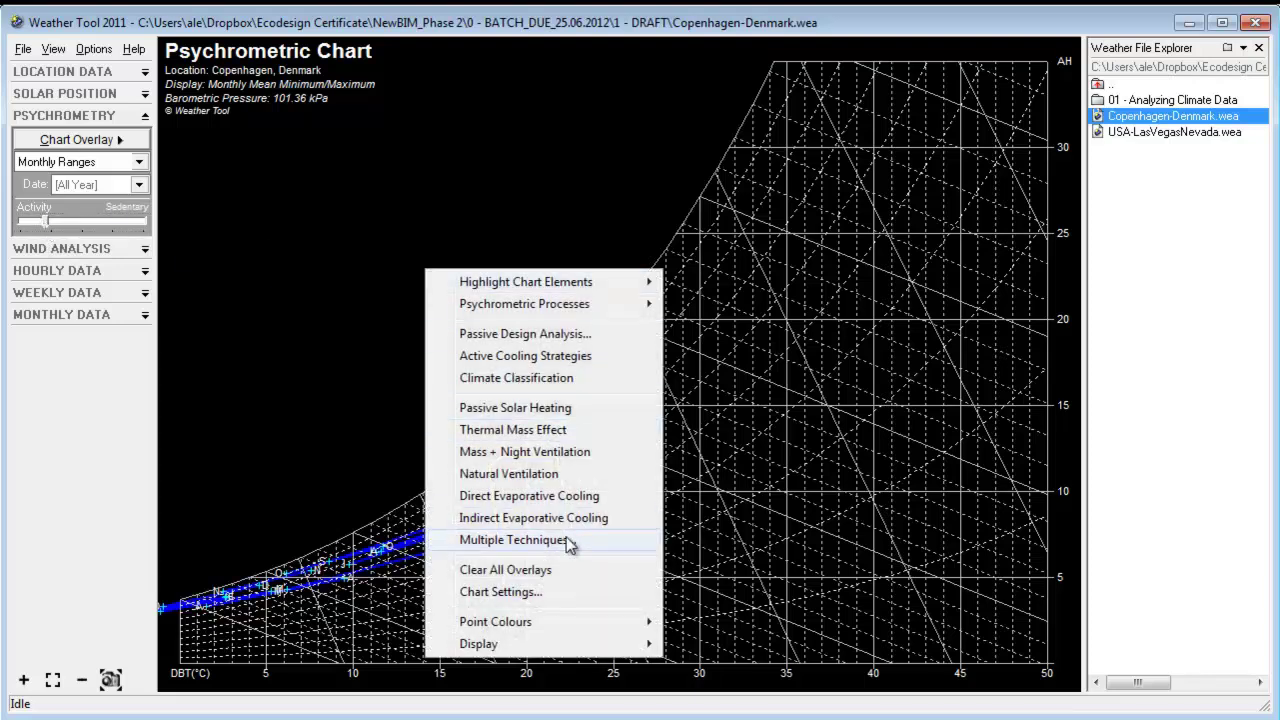
{"action": "left_click", "coordinate": [549, 408]}
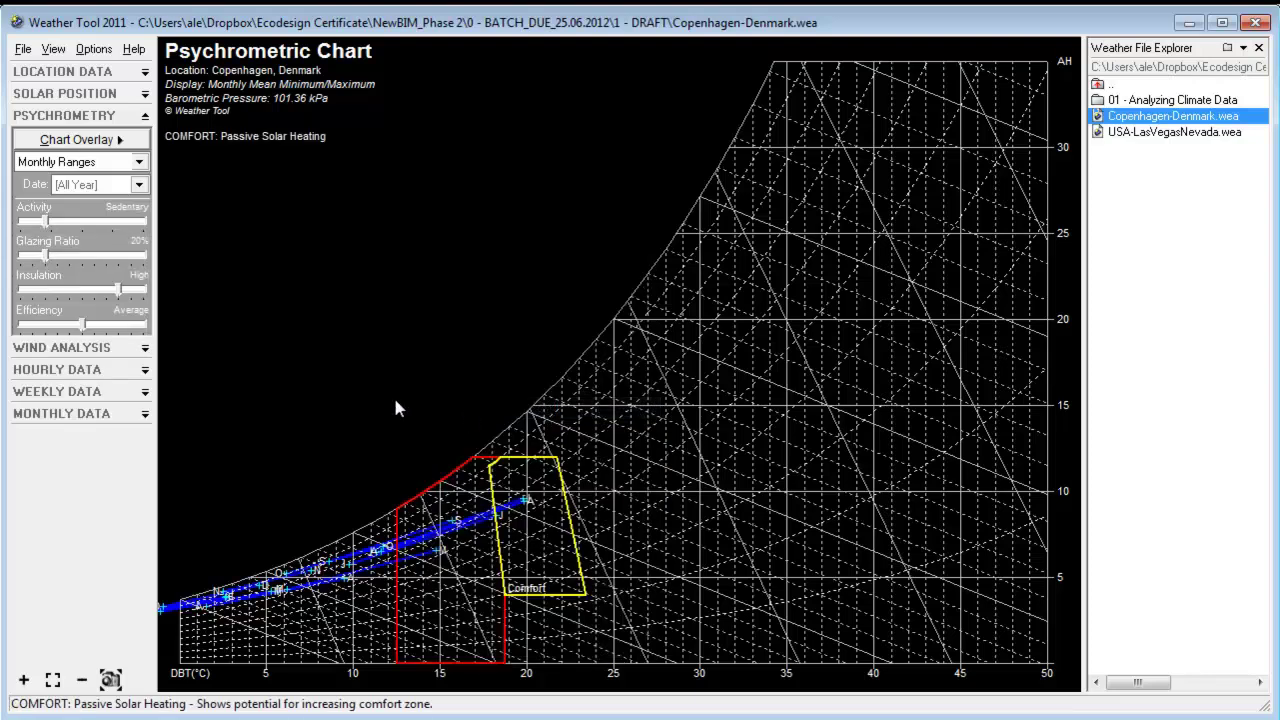
{"action": "left_click", "coordinate": [47, 219]}
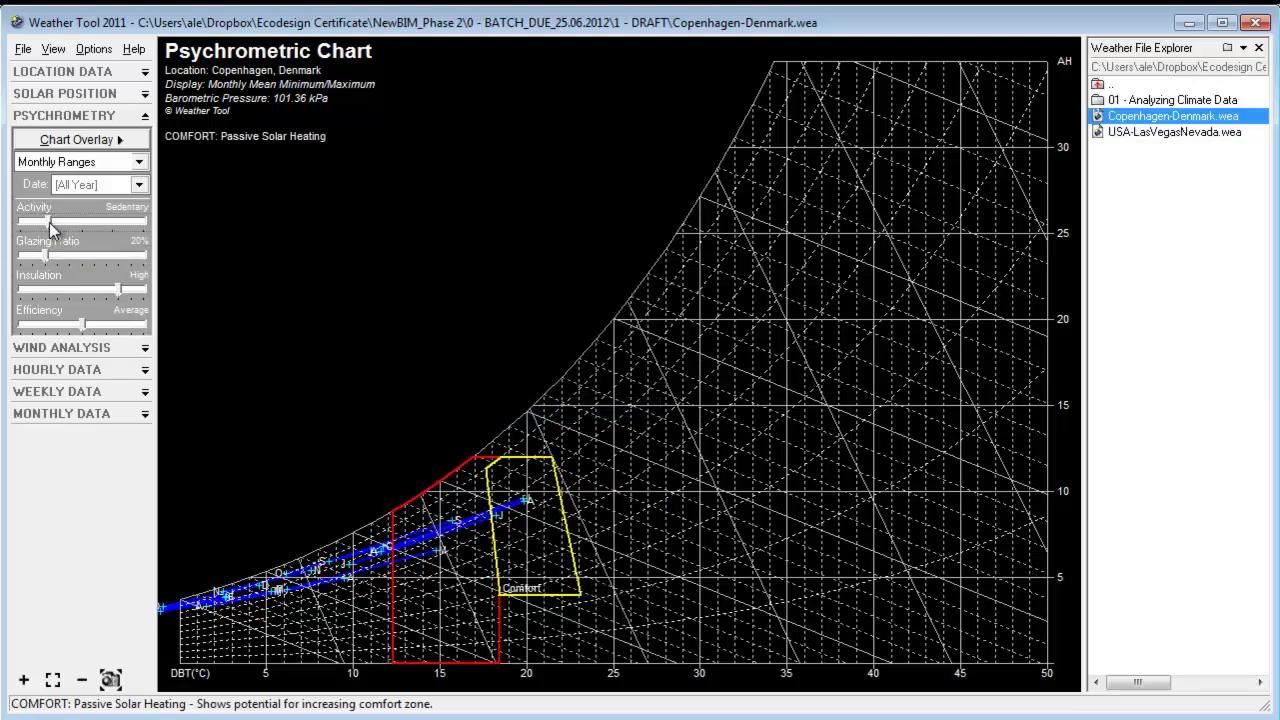
{"action": "left_click_drag", "start_coordinate": [48, 256], "coordinate": [53, 256]}
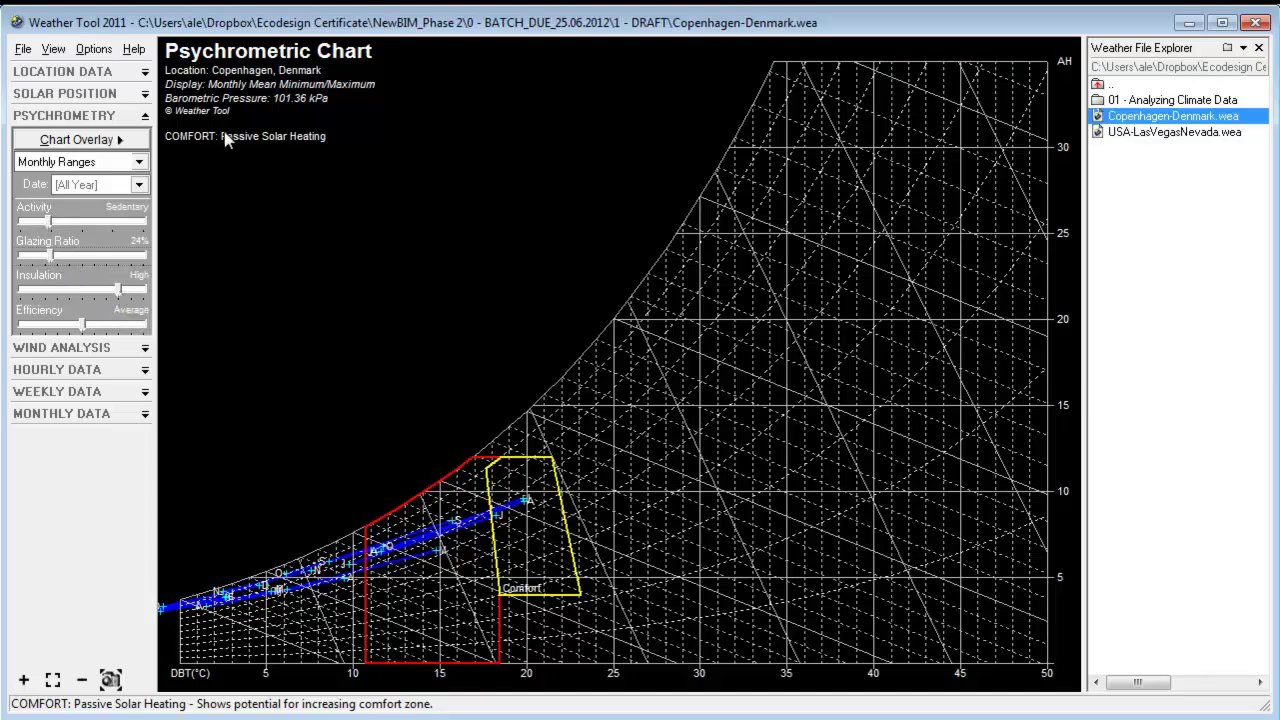
{"action": "left_click_drag", "start_coordinate": [119, 288], "coordinate": [122, 288]}
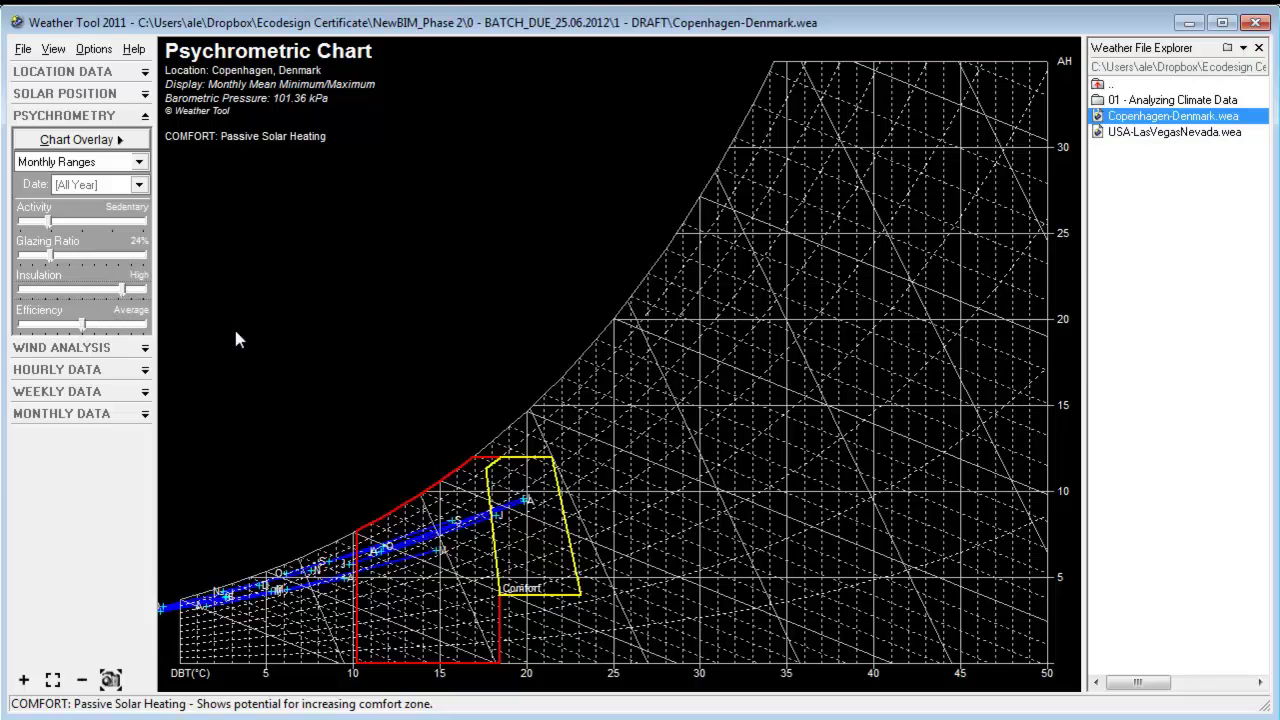
- Overlay all six passive technique zones together, then select the Las Vegas weather file
{"action": "right_click", "coordinate": [409, 390]}
{"action": "left_click", "coordinate": [545, 651]}
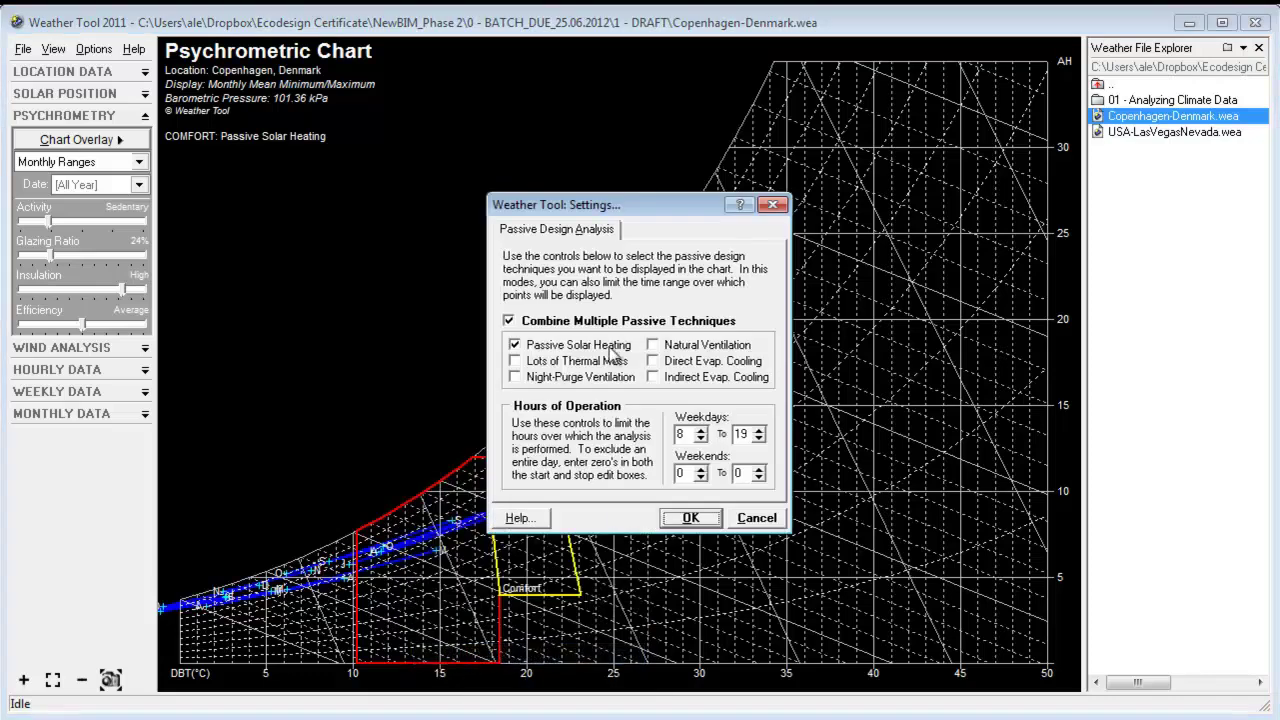
{"action": "left_click", "coordinate": [516, 361]}
{"action": "left_click", "coordinate": [516, 377]}
{"action": "left_click", "coordinate": [653, 377]}
{"action": "left_click", "coordinate": [653, 361]}
{"action": "left_click", "coordinate": [653, 345]}
{"action": "left_click", "coordinate": [690, 517]}
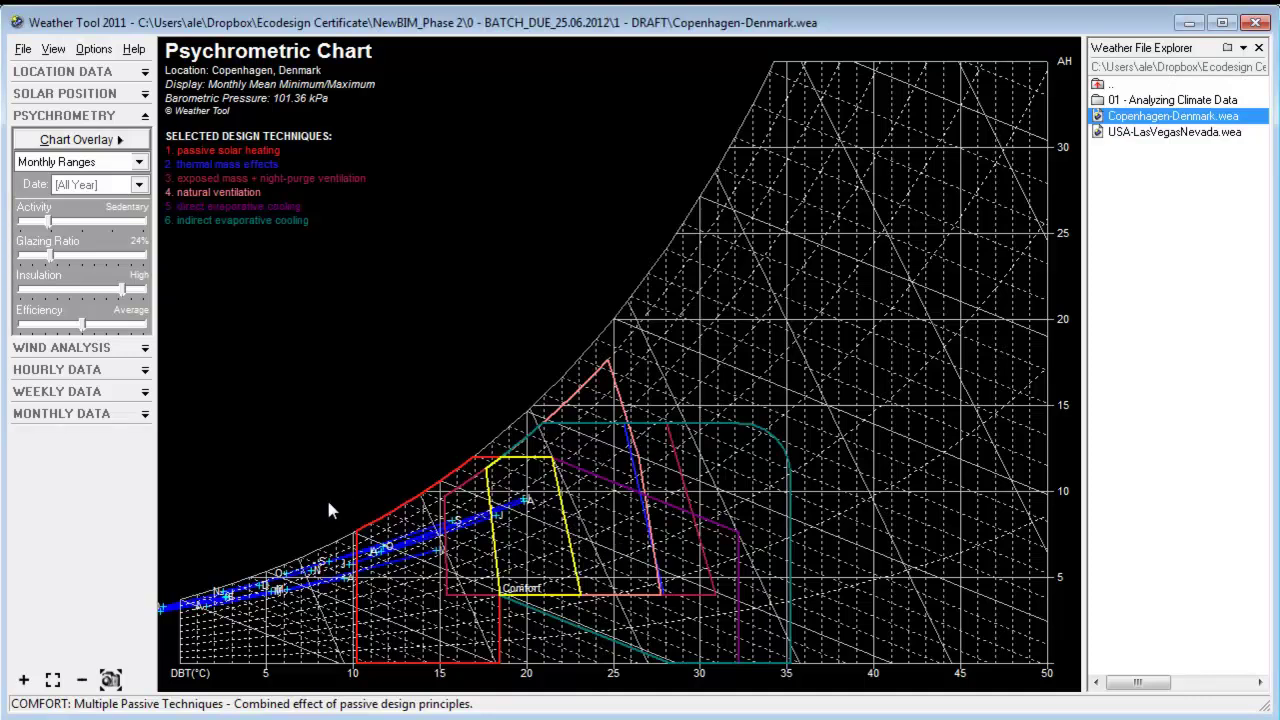
{"action": "left_click", "coordinate": [1206, 136]}
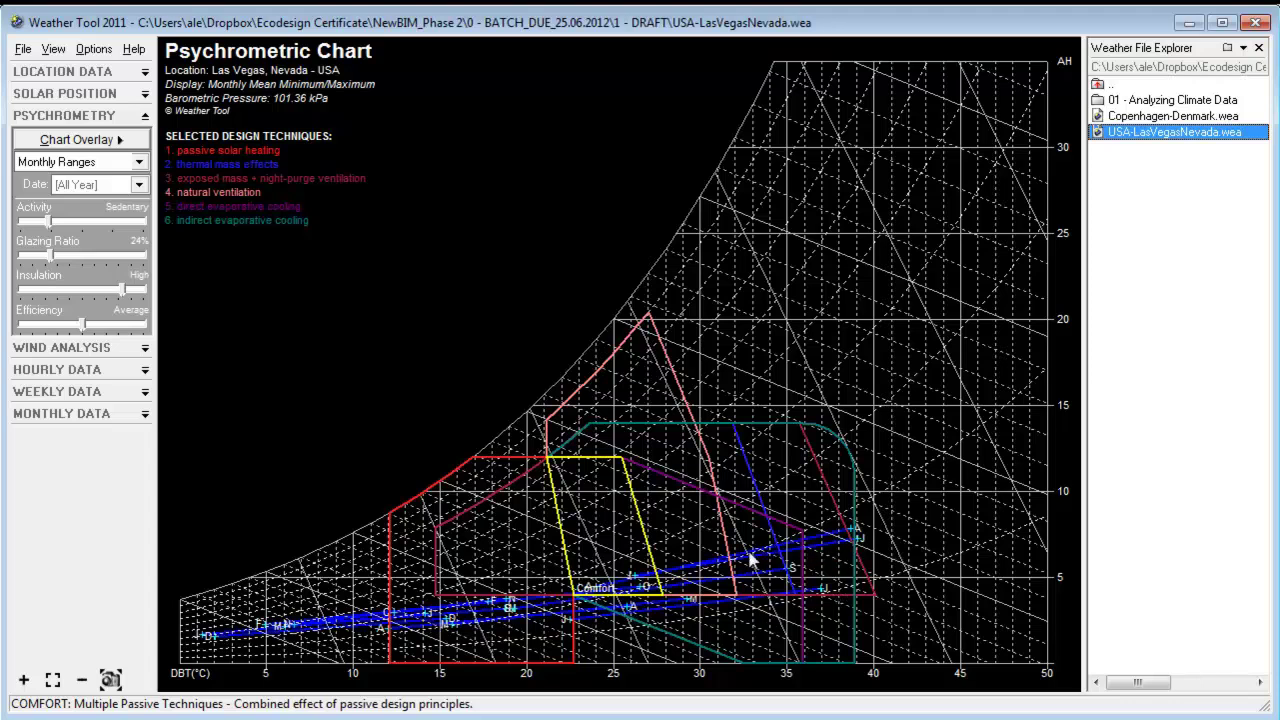
- Overlay the active cooling strategy zones and reload Copenhagen-Denmark.wea
{"action": "right_click", "coordinate": [548, 583]}
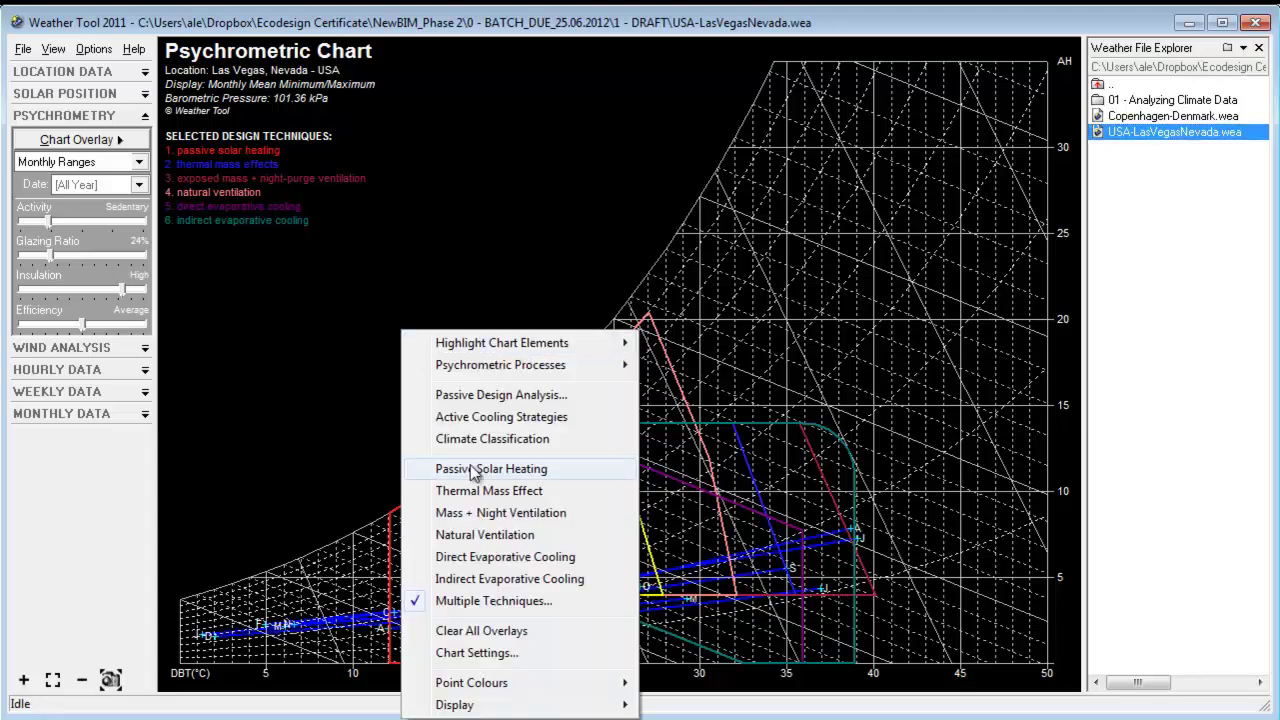
{"action": "left_click", "coordinate": [510, 417]}
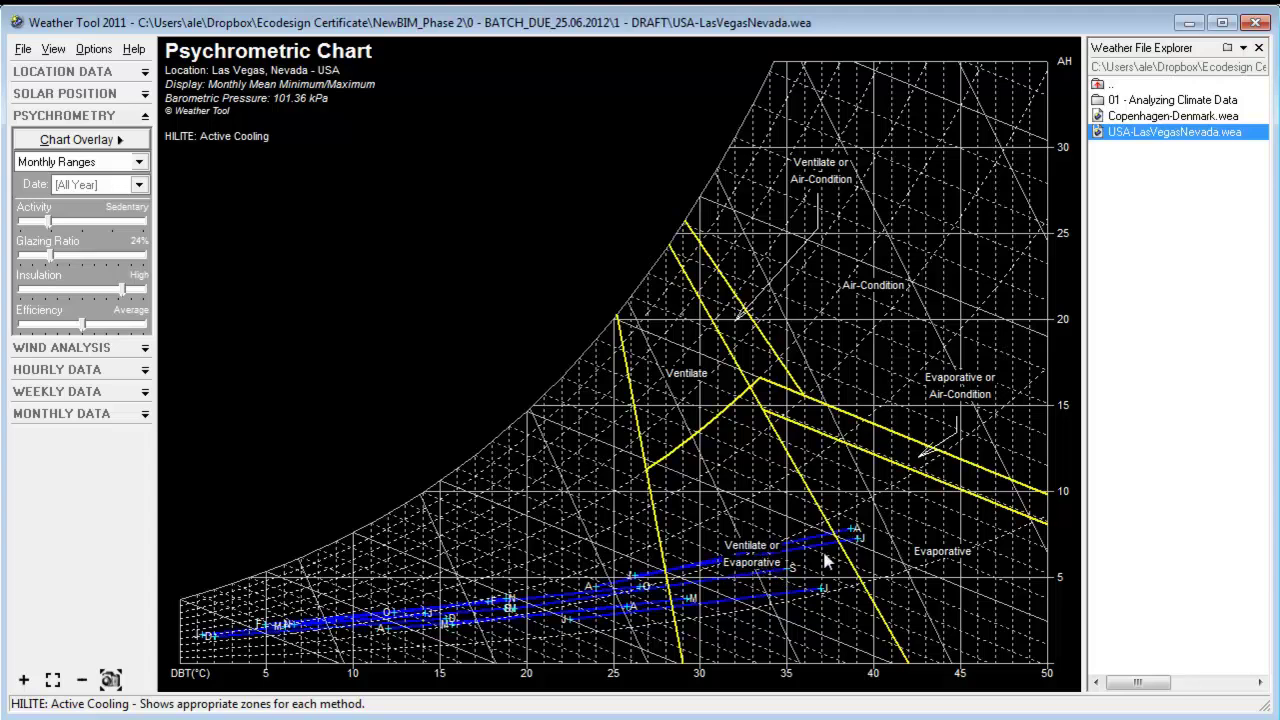
{"action": "double_click", "coordinate": [1168, 118]}
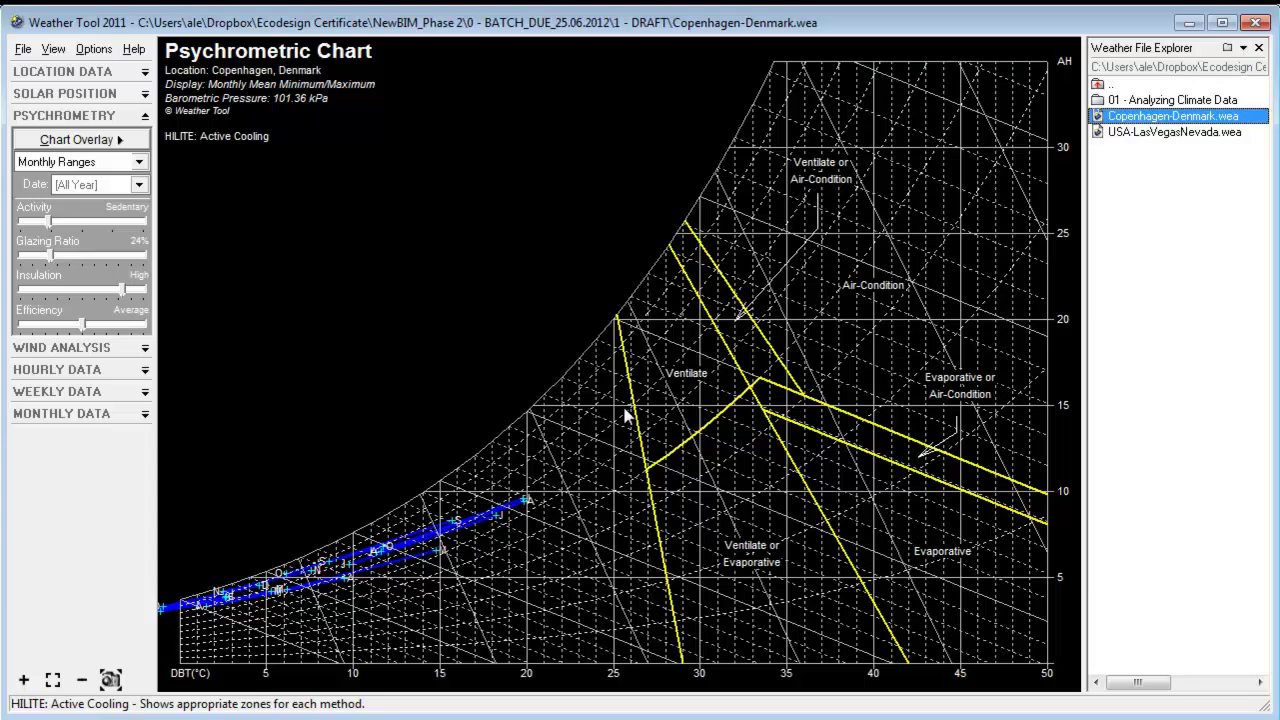
- Show Copenhagen's wind rose for the Summer period using Max. Temperature data
{"action": "left_click", "coordinate": [136, 349]}
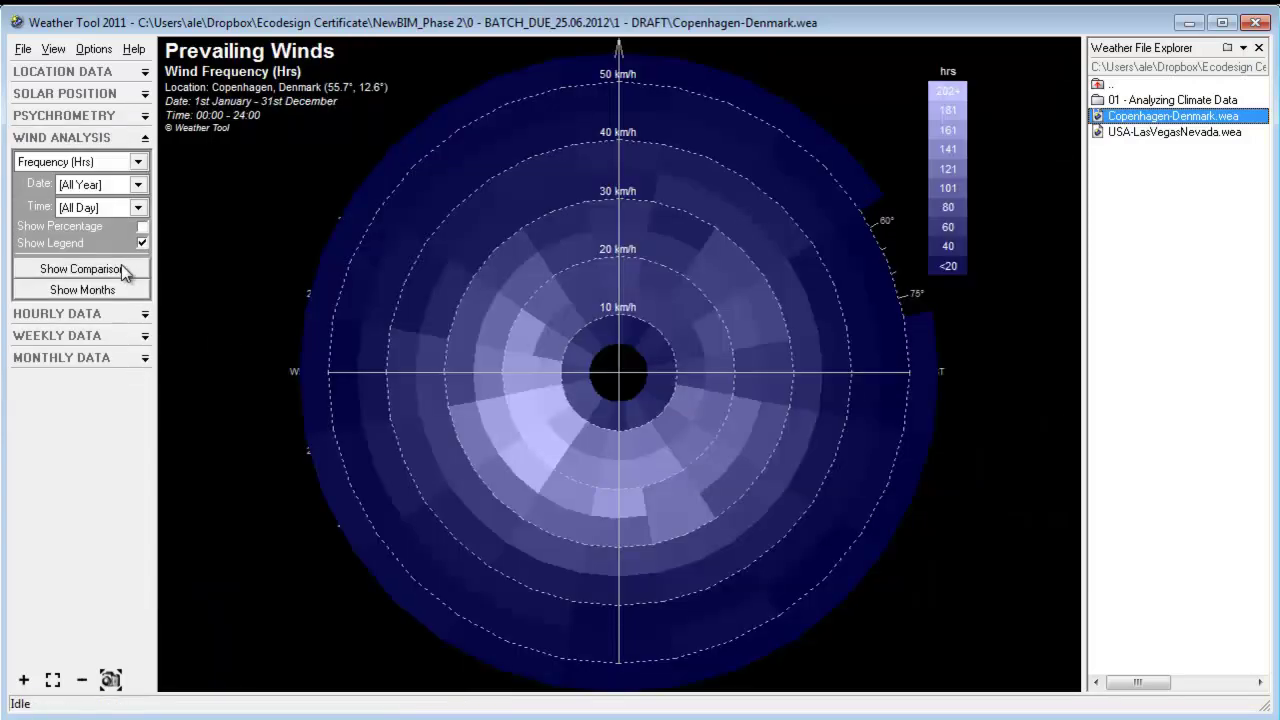
{"action": "left_click", "coordinate": [137, 185]}
{"action": "left_click", "coordinate": [115, 216]}
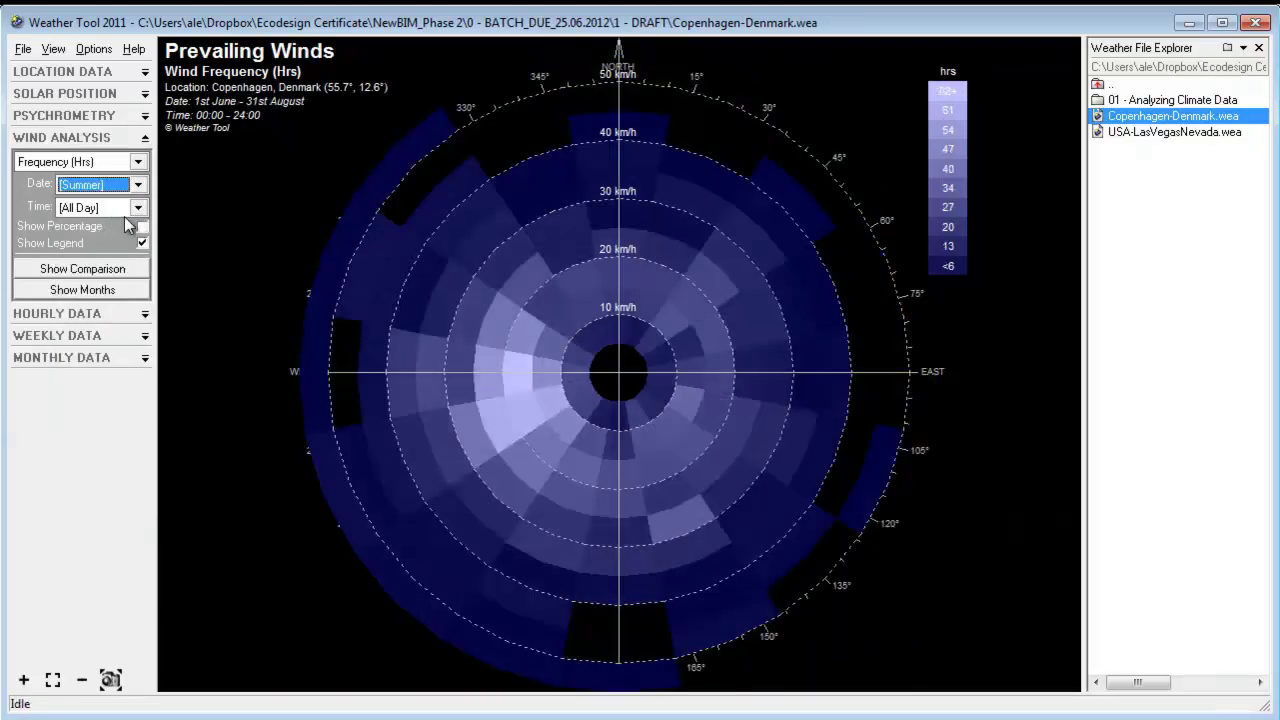
{"action": "left_click", "coordinate": [137, 166]}
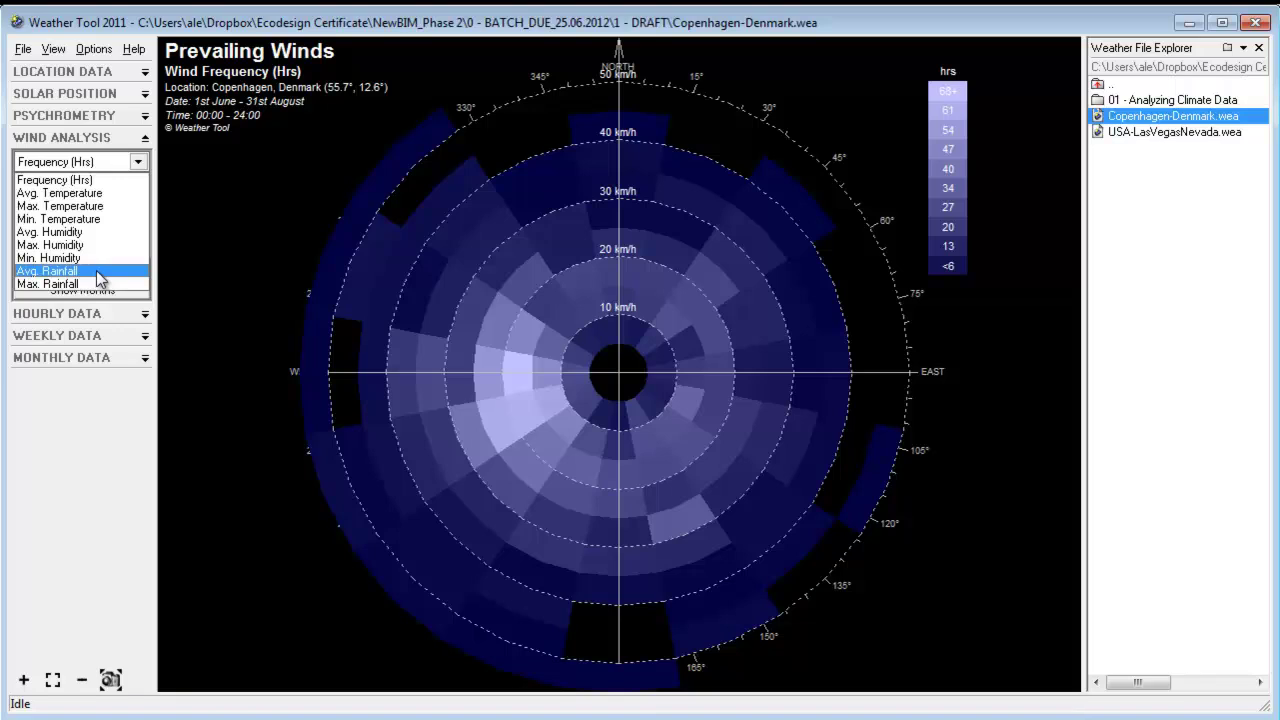
{"action": "left_click", "coordinate": [120, 205]}
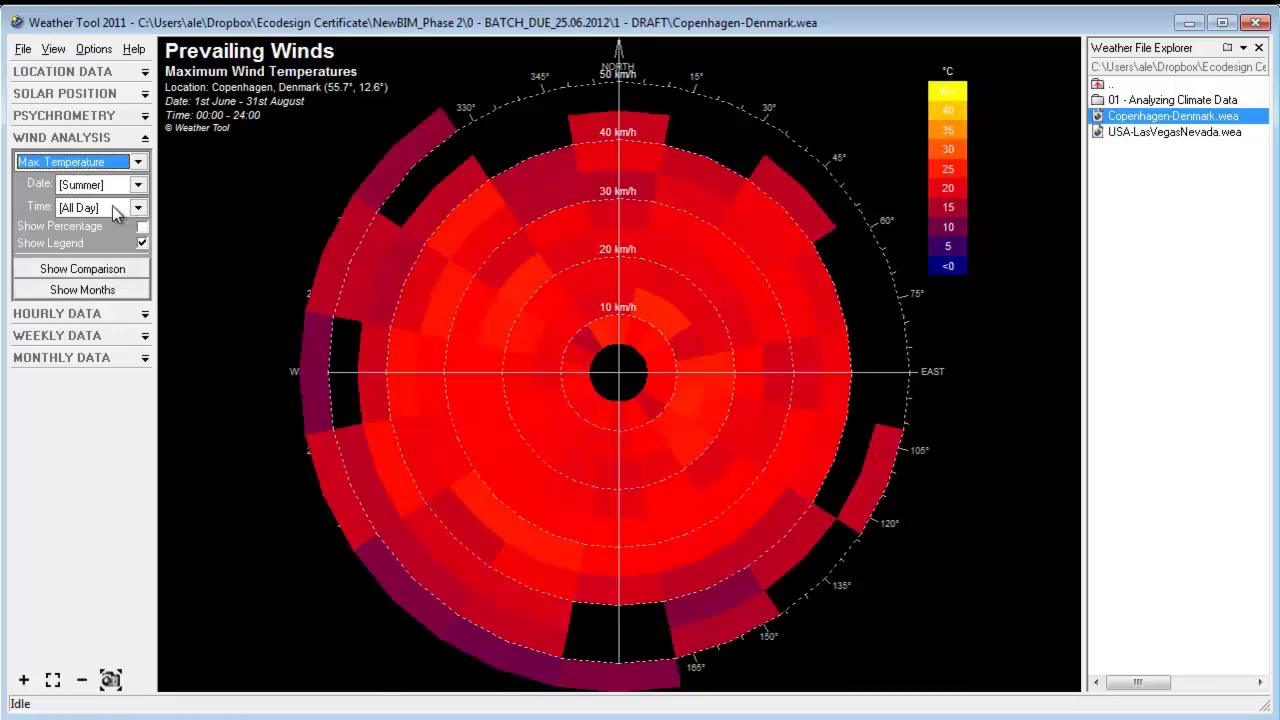
- Compare it against the other wind roses, then bring up the monthly diurnal averages charts
{"action": "left_click", "coordinate": [138, 271]}
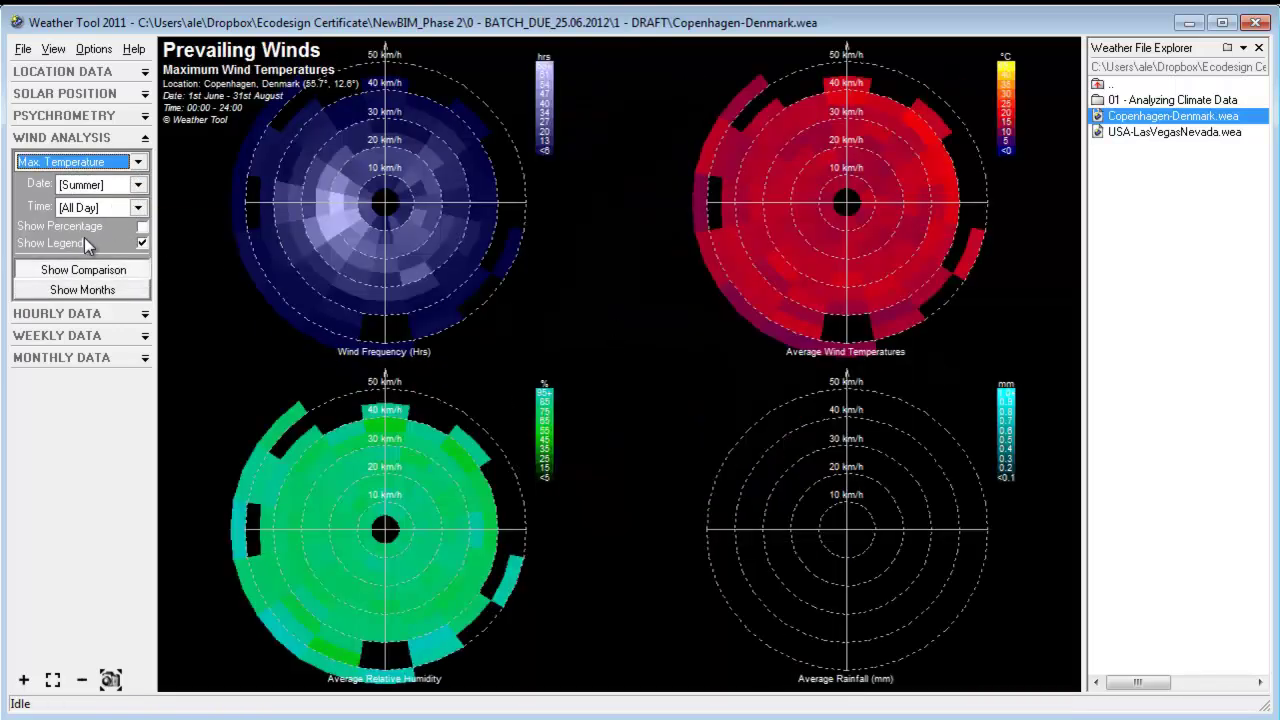
{"action": "left_click", "coordinate": [84, 270]}
{"action": "left_click", "coordinate": [105, 318]}
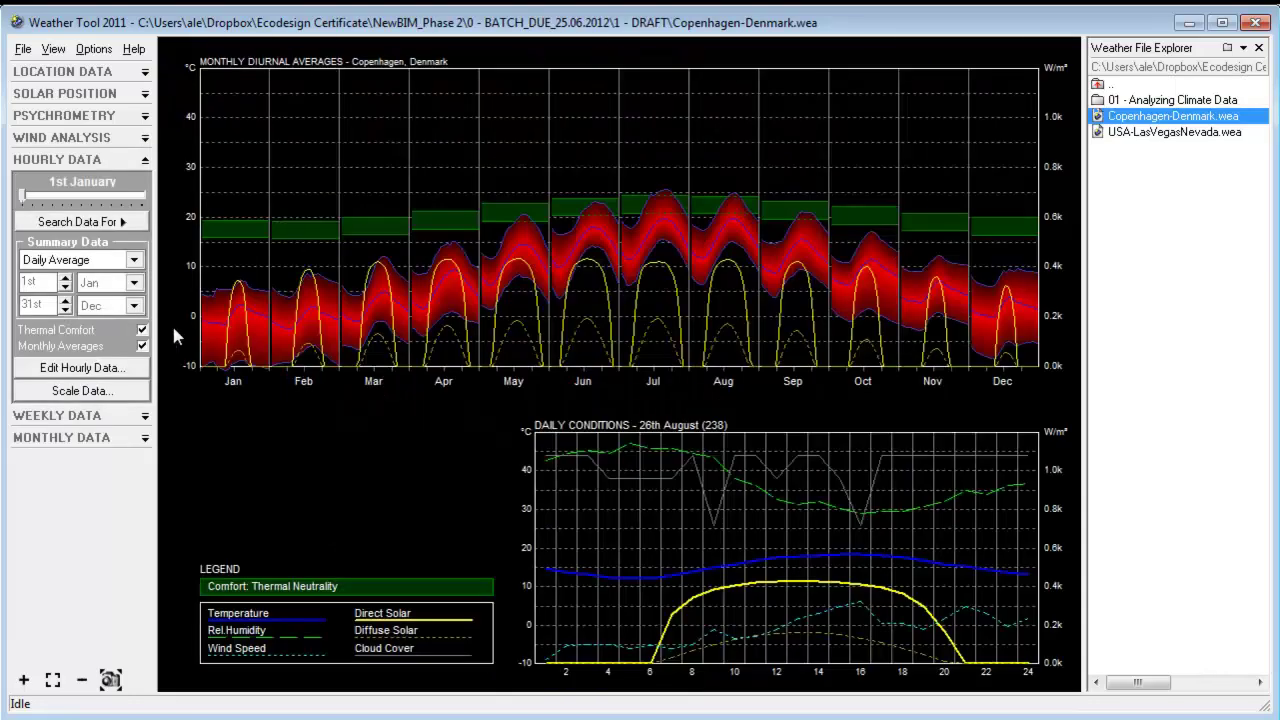
- Jump the daily conditions chart to the hottest day, 21 July, then the brightest sunny day, 19 June
{"action": "left_click", "coordinate": [122, 222]}
{"action": "left_click", "coordinate": [244, 225]}
{"action": "left_click", "coordinate": [120, 222]}
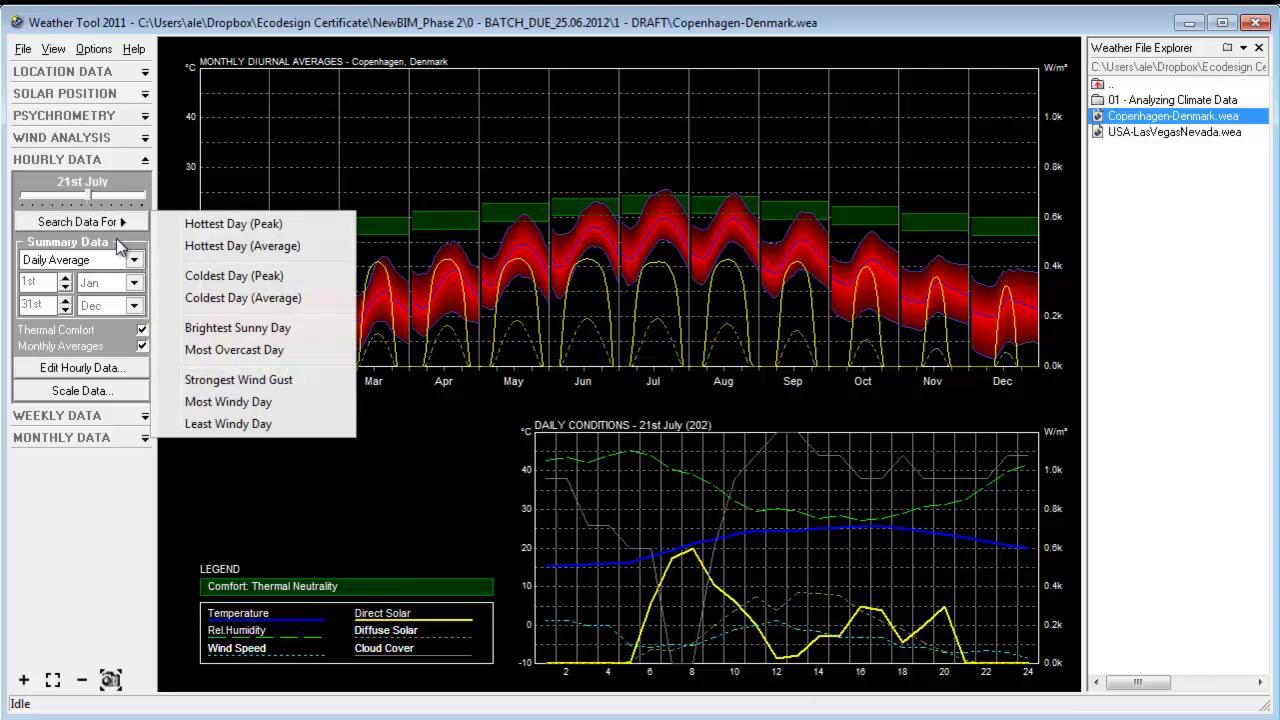
{"action": "left_click", "coordinate": [220, 336]}
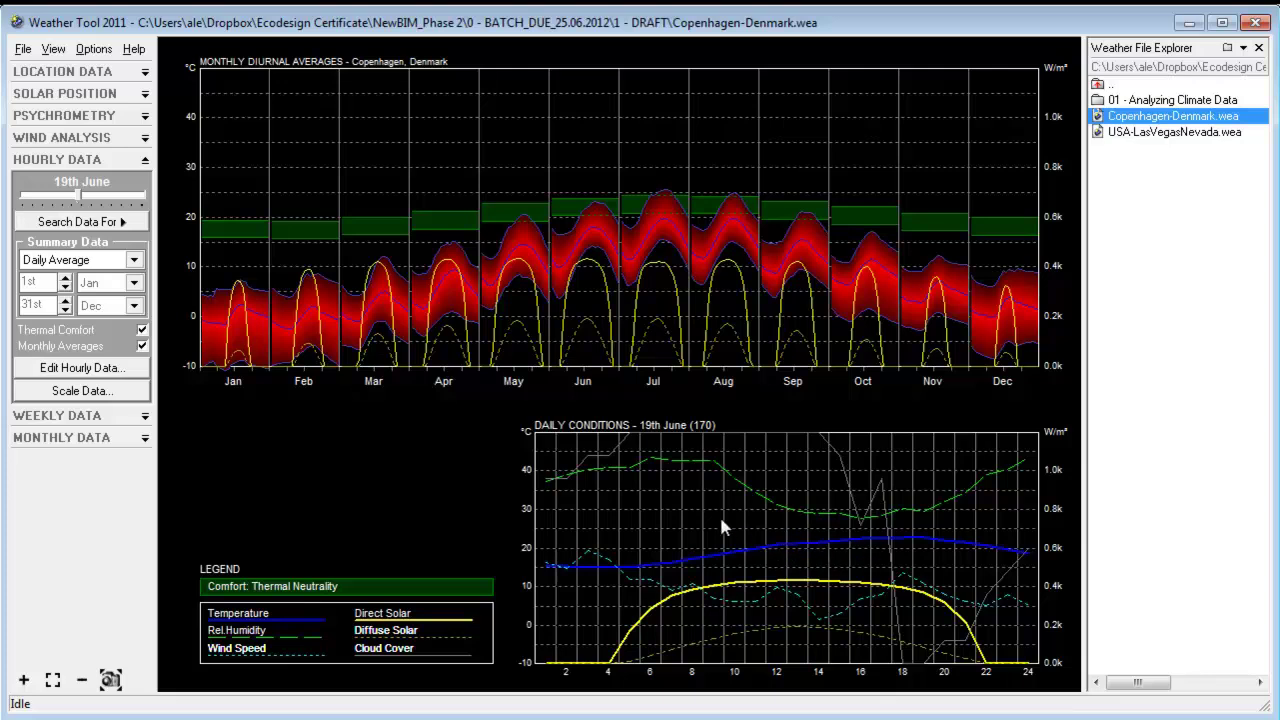
- Rotate the weekly 3D temperature surface, viewing it from the front, then in perspective
{"action": "left_click", "coordinate": [145, 416]}
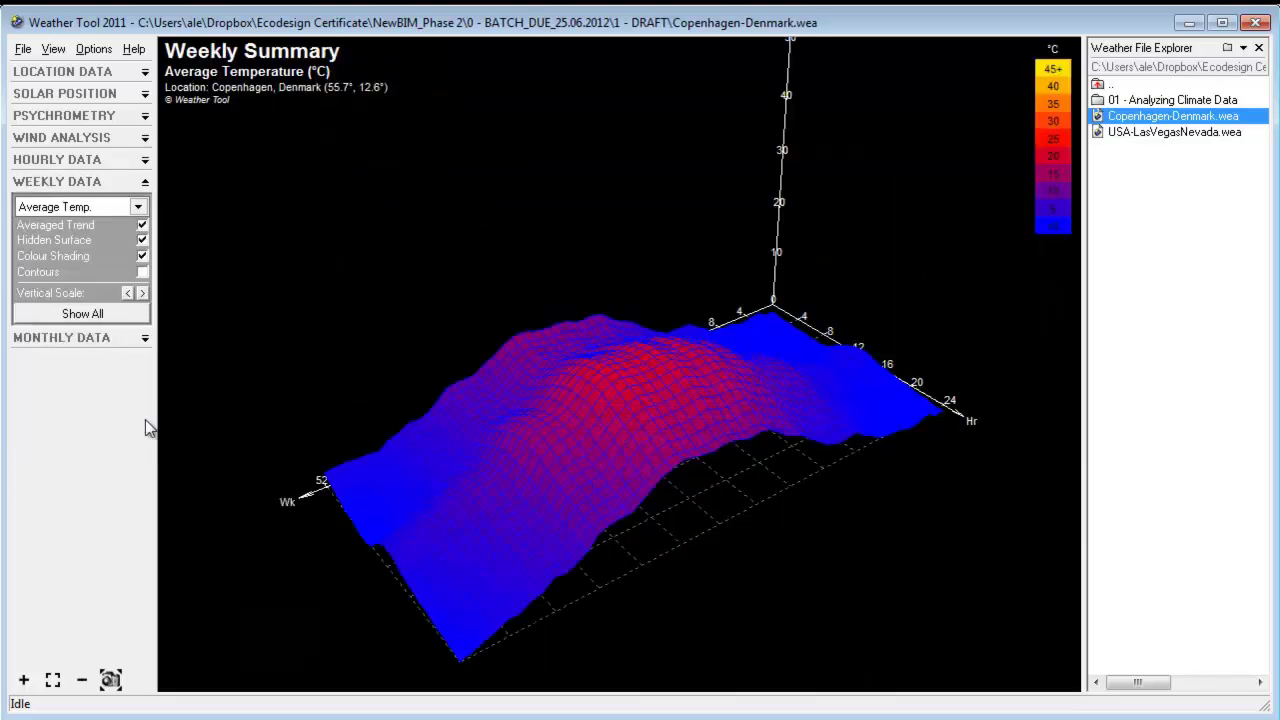
{"action": "left_click_drag", "start_coordinate": [335, 447], "coordinate": [342, 386]}
{"action": "right_click", "coordinate": [336, 352]}
{"action": "mouse_move", "coordinate": [405, 574]}
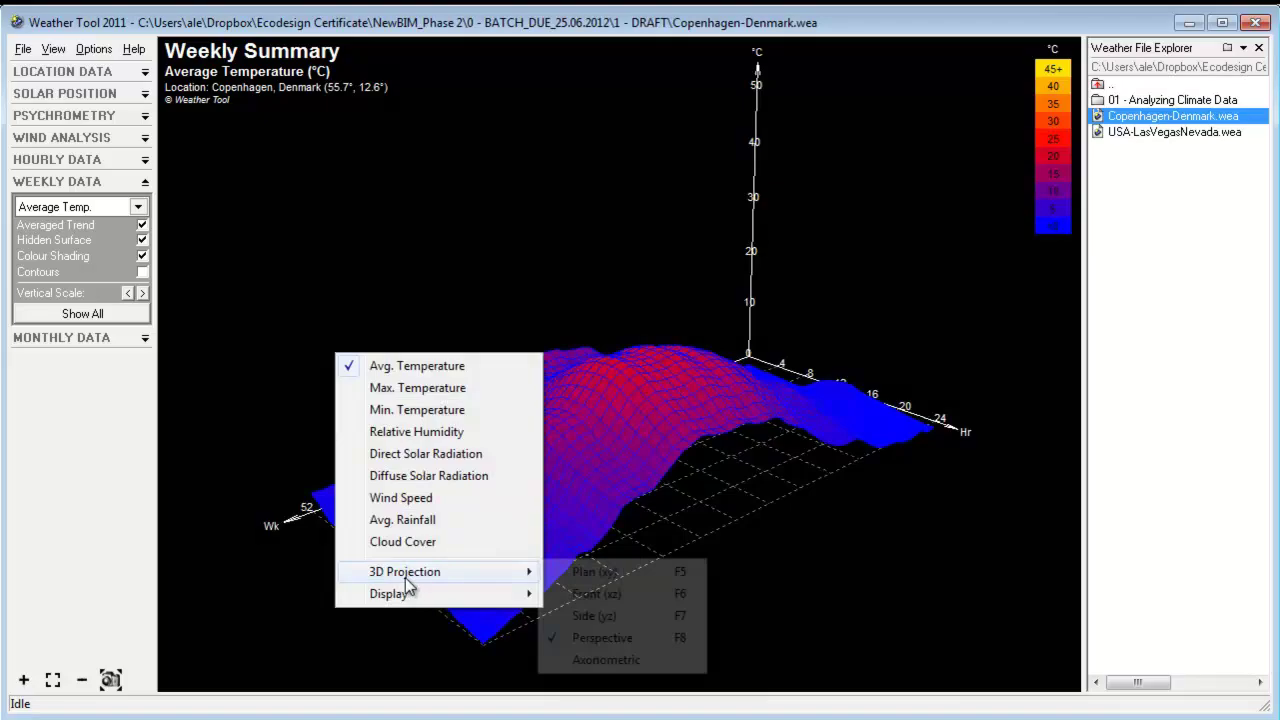
{"action": "left_click", "coordinate": [627, 595]}
{"action": "right_click", "coordinate": [480, 356]}
{"action": "mouse_move", "coordinate": [549, 573]}
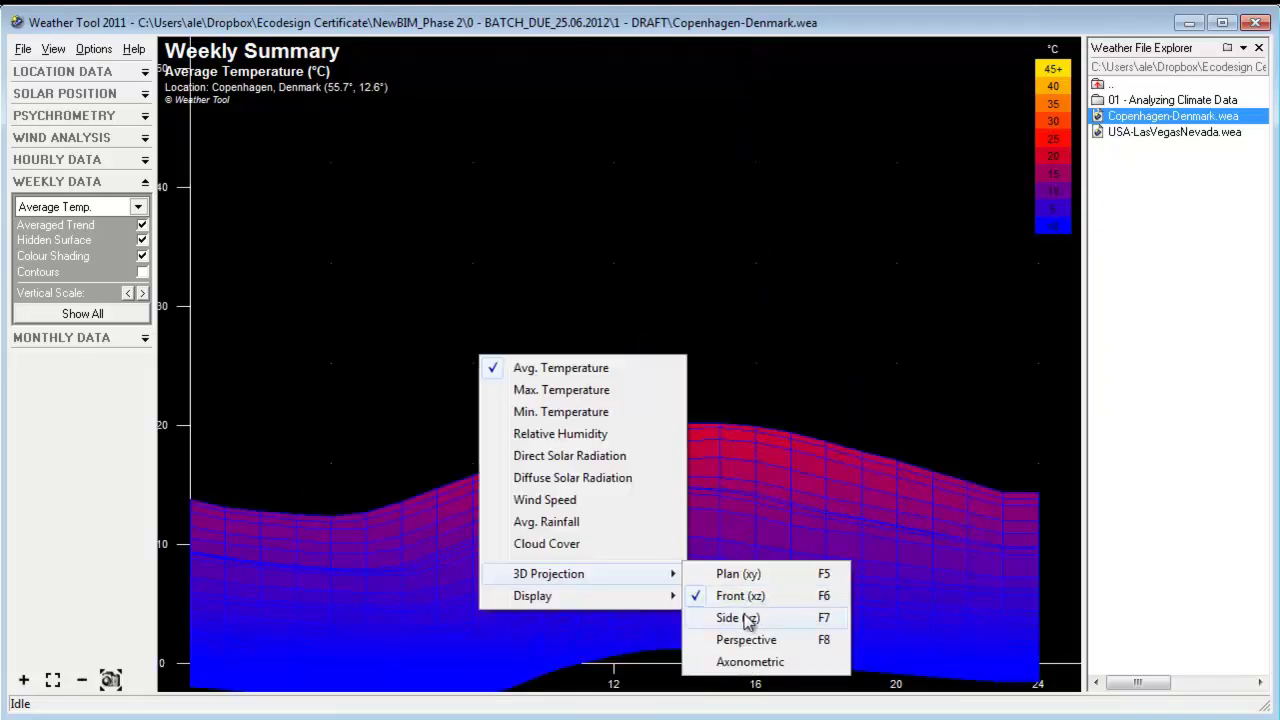
{"action": "left_click", "coordinate": [745, 640]}
{"action": "left_click_drag", "start_coordinate": [646, 463], "coordinate": [612, 460]}
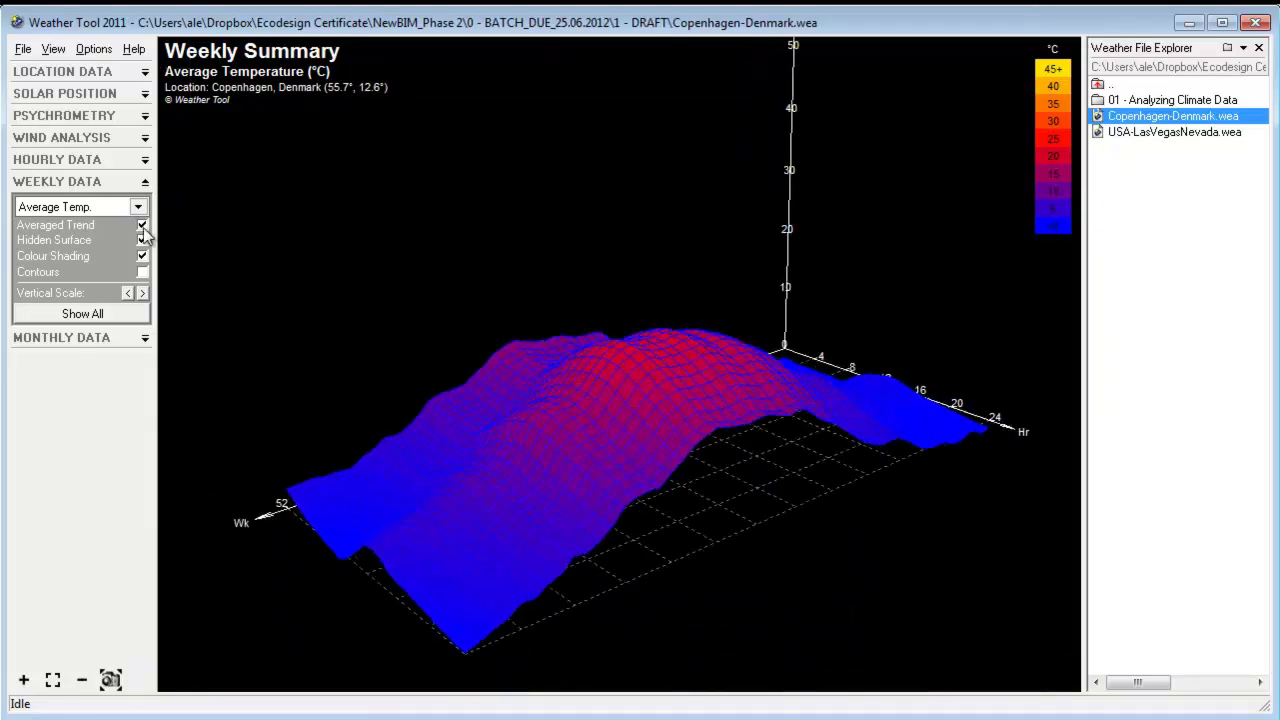
- Turn off Averaged Trend and Hidden Surface, then show the monthly Climate Summary
{"action": "left_click", "coordinate": [143, 226]}
{"action": "left_click", "coordinate": [143, 240]}
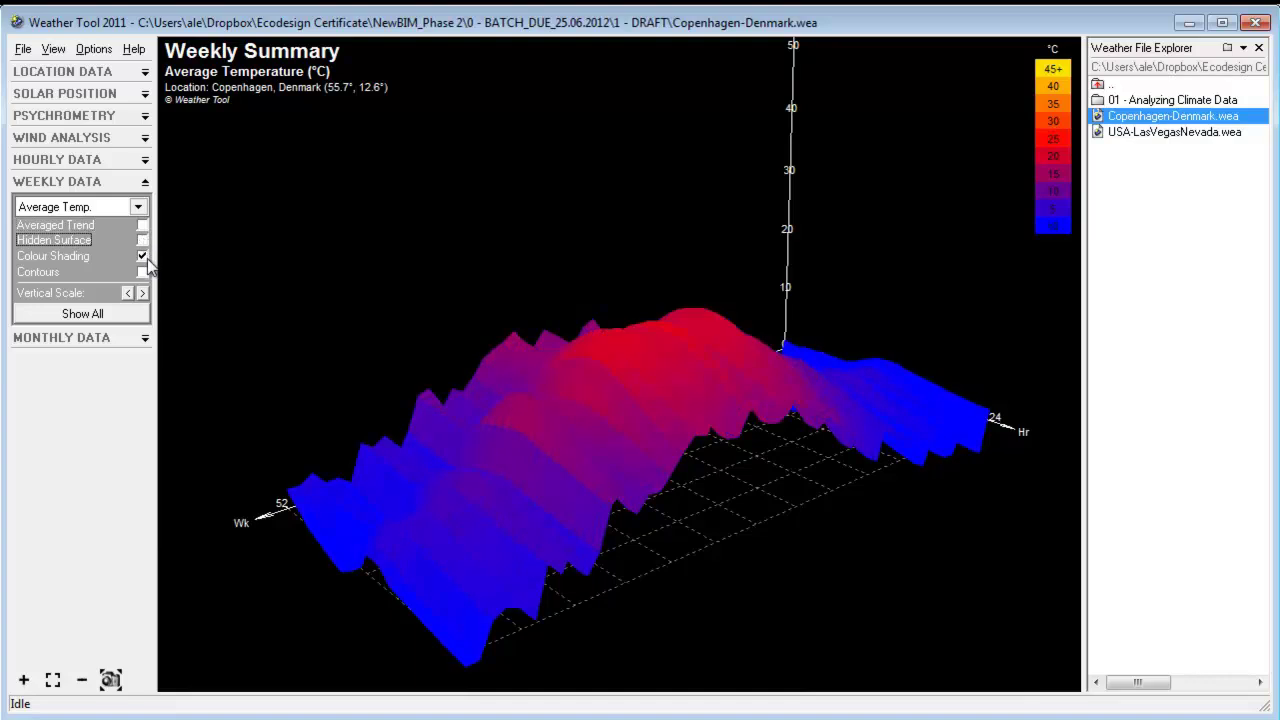
{"action": "mouse_move", "coordinate": [365, 427]}
{"action": "left_mouse_down"}
{"action": "mouse_move", "coordinate": [403, 420]}
{"action": "mouse_move", "coordinate": [337, 449]}
{"action": "mouse_move", "coordinate": [351, 409]}
{"action": "left_mouse_up"}
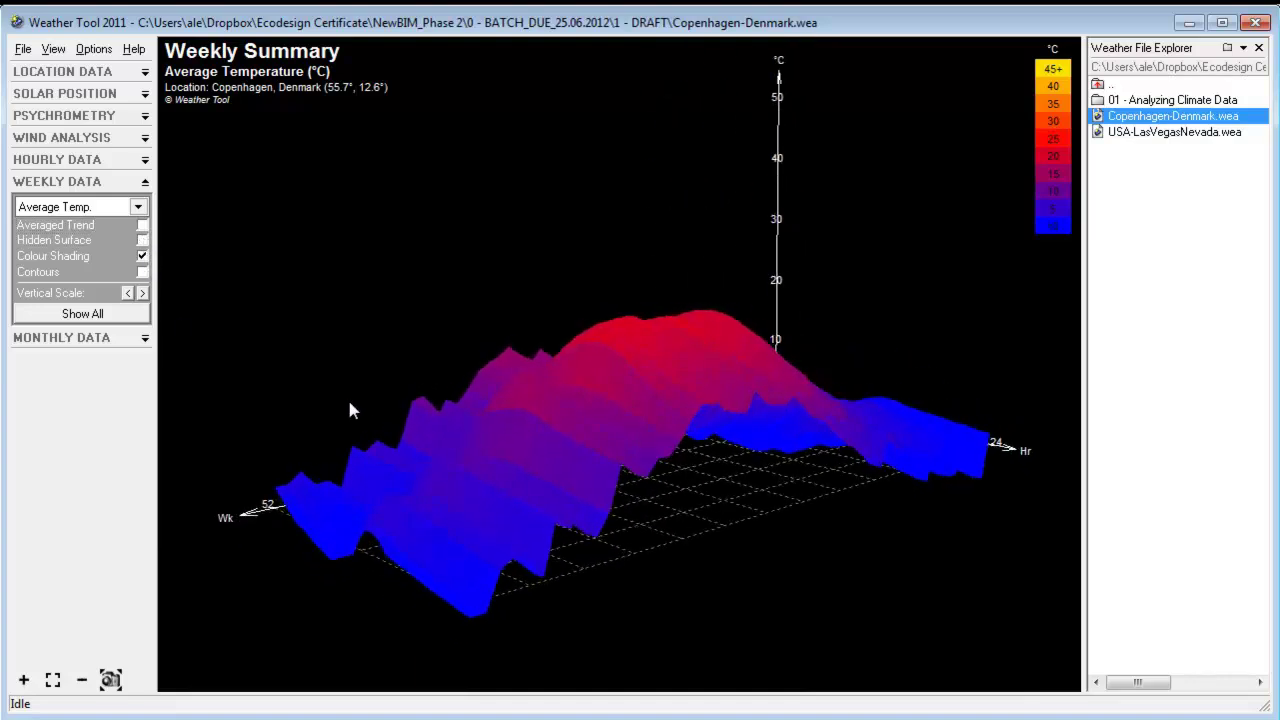
{"action": "left_click", "coordinate": [131, 339]}
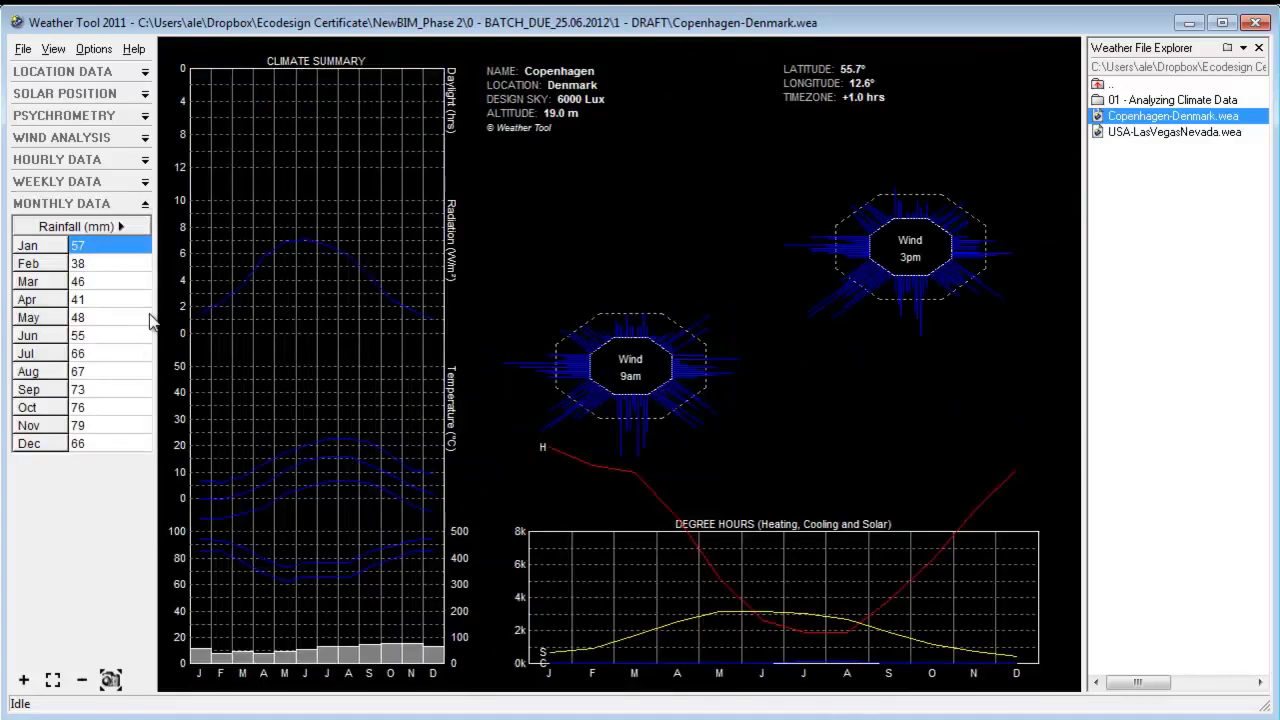
- Change July's rainfall in the monthly table from 66 to 70 mm
{"action": "left_click", "coordinate": [117, 228]}
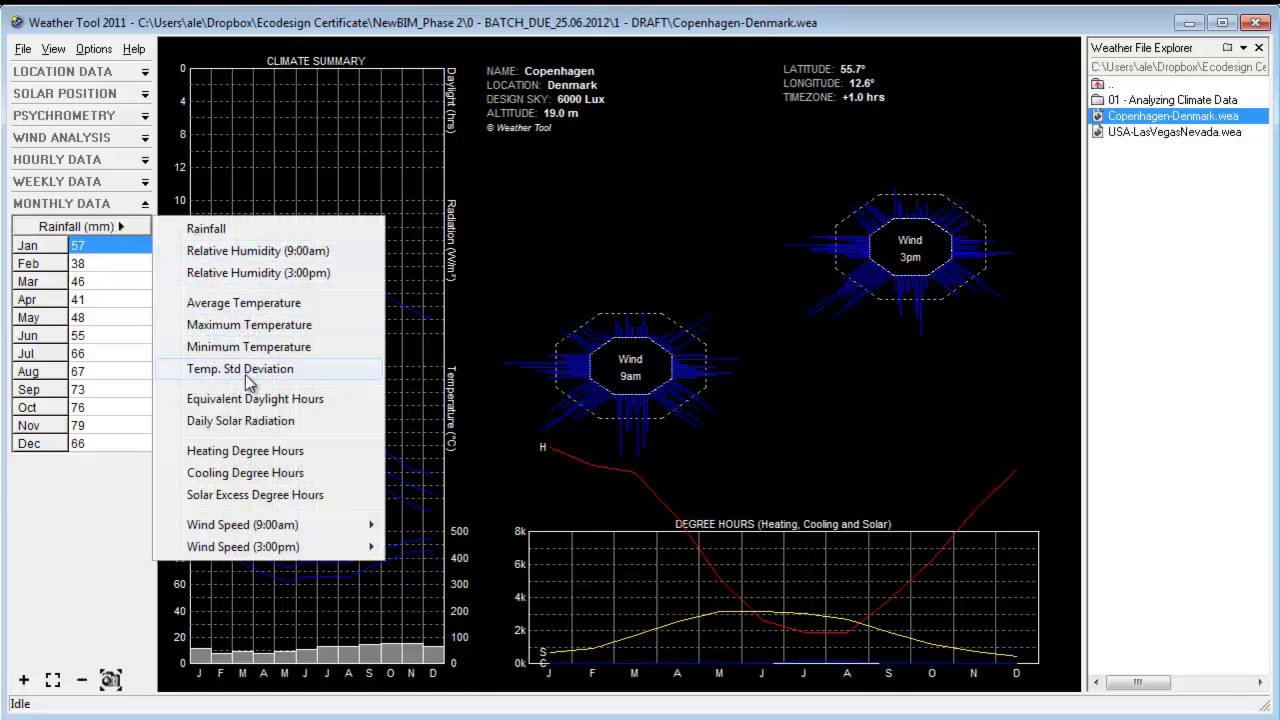
{"action": "left_click", "coordinate": [105, 272]}
{"action": "left_click", "coordinate": [100, 316]}
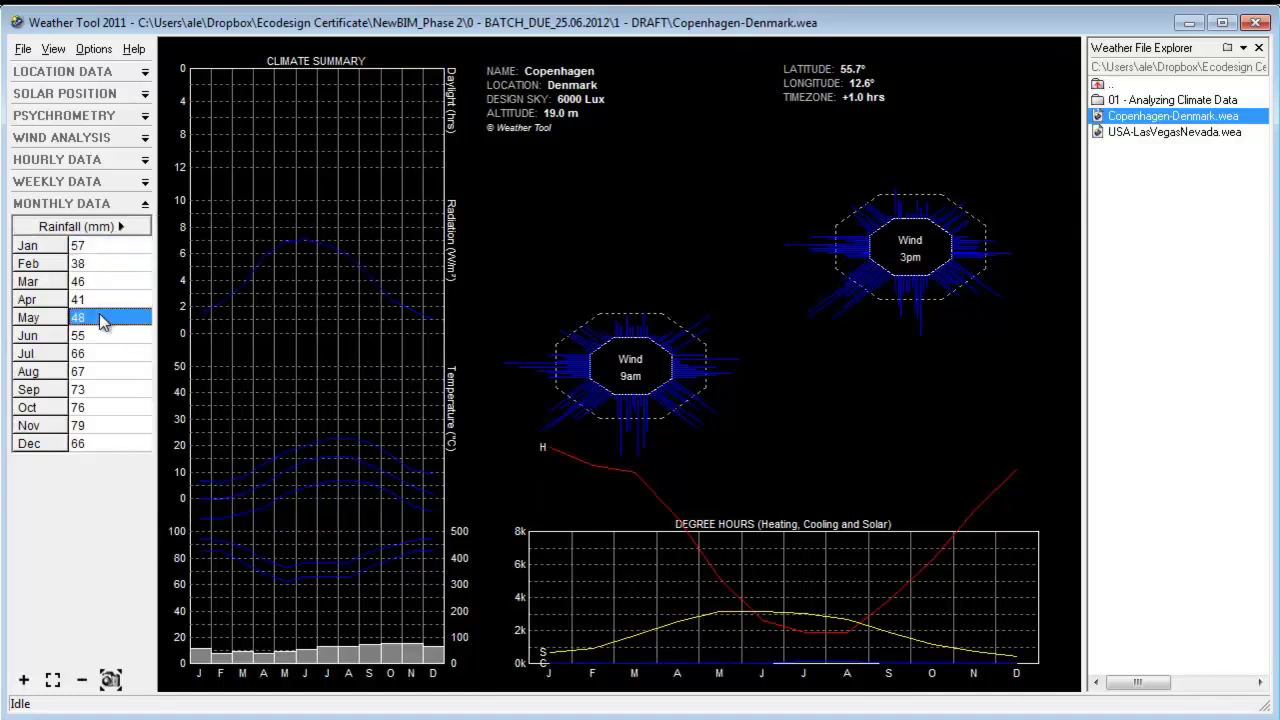
{"action": "left_click", "coordinate": [105, 356]}
{"action": "type", "text": "70"}
{"action": "key", "text": "Return"}
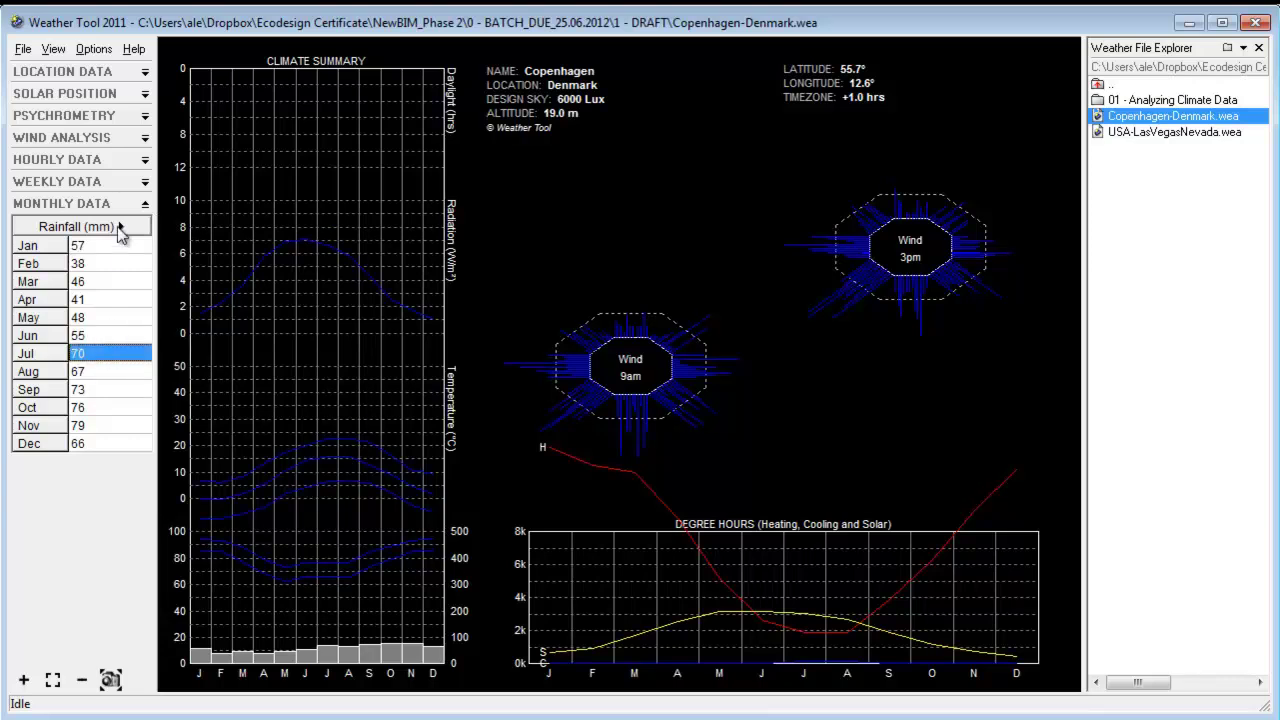